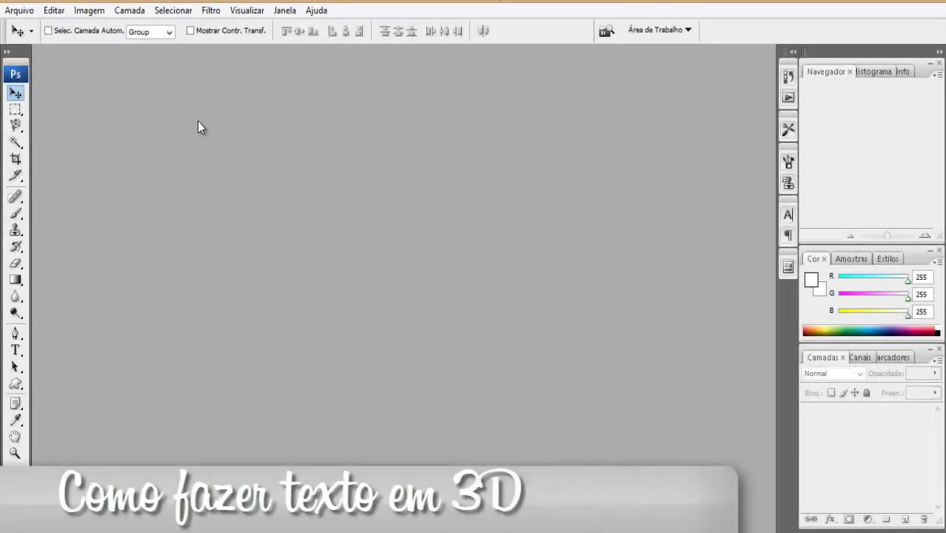
# - Create a new 720 × 480 px, 72 ppi document with a white background
pyautogui.click(18, 12)
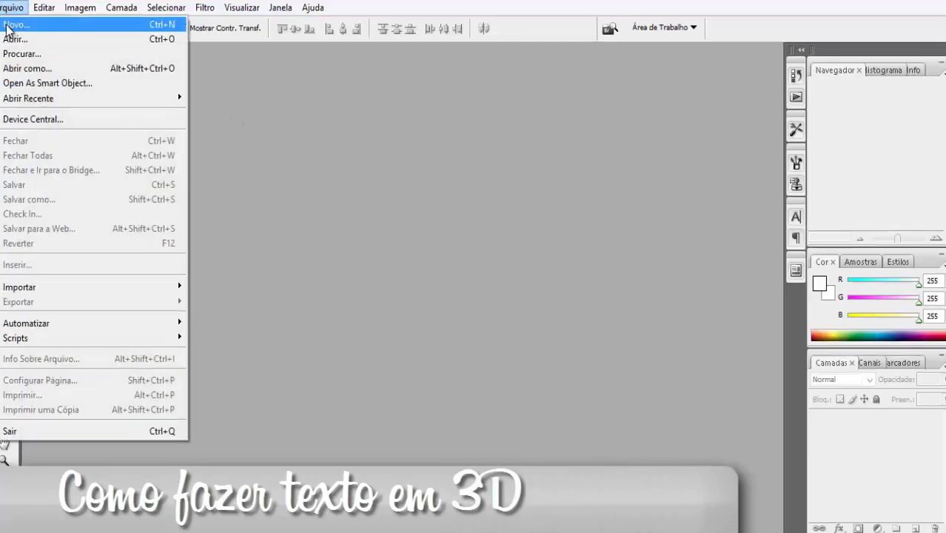
pyautogui.click(23, 25)
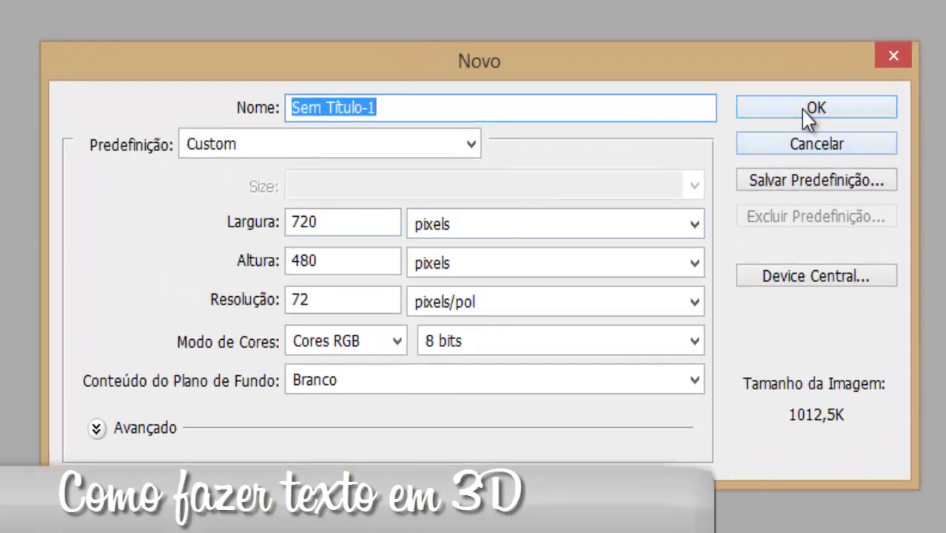
pyautogui.click(800, 109)
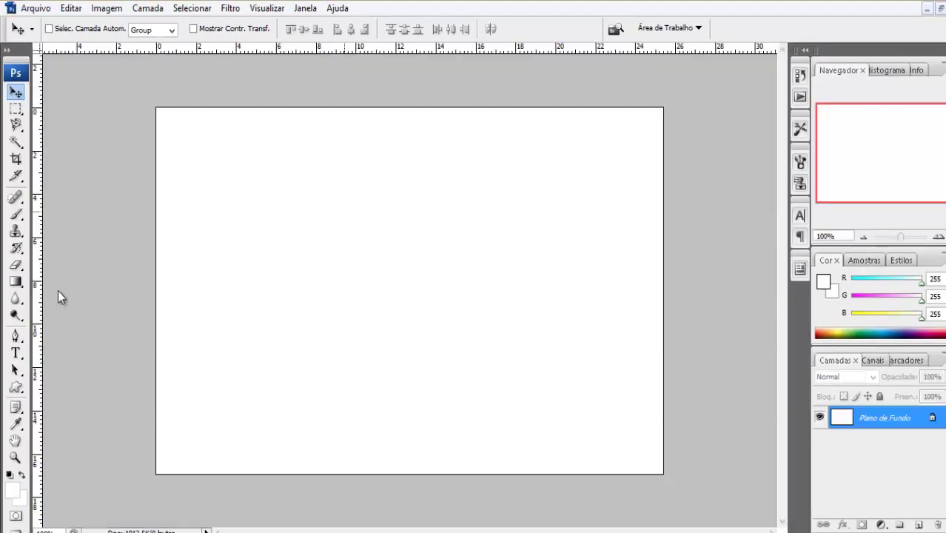
# - Type TESTE in a text box on the canvas and widen its letter spacing
pyautogui.click(15, 353)
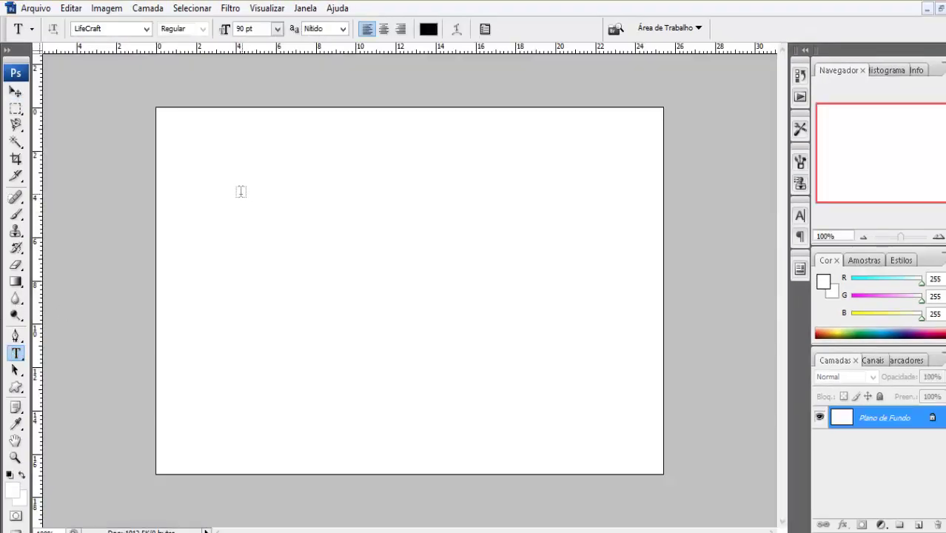
pyautogui.moveTo(241, 194); pyautogui.dragTo(598, 409)
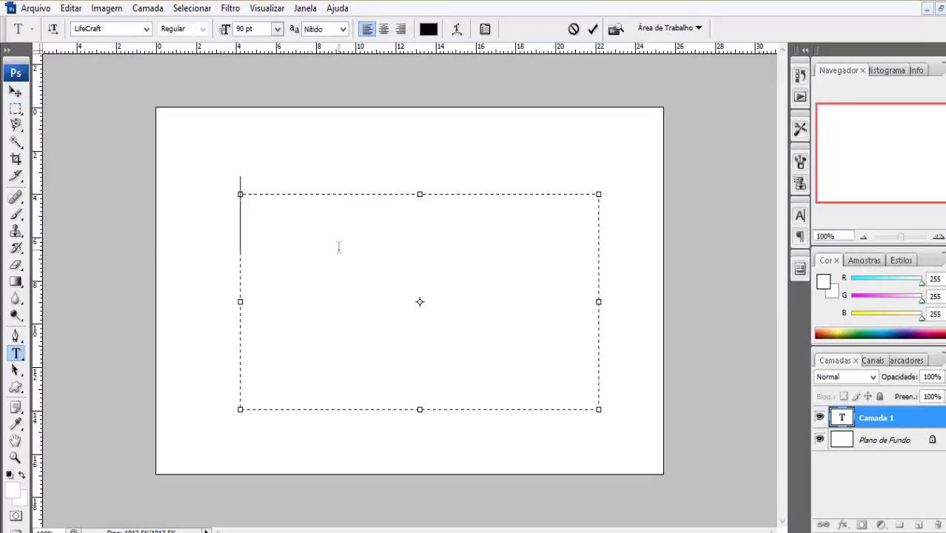
pyautogui.write('TESTE')
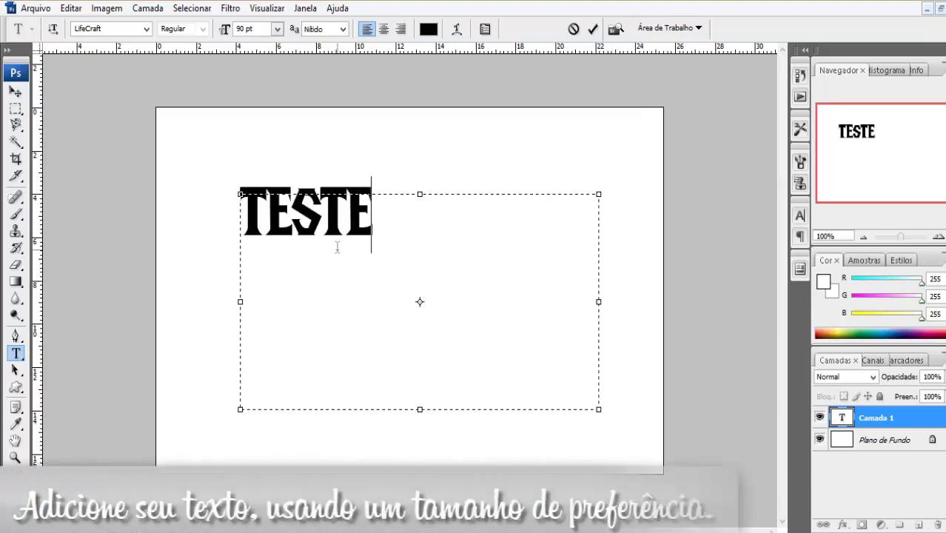
pyautogui.hotkey('ctrl', 'a')
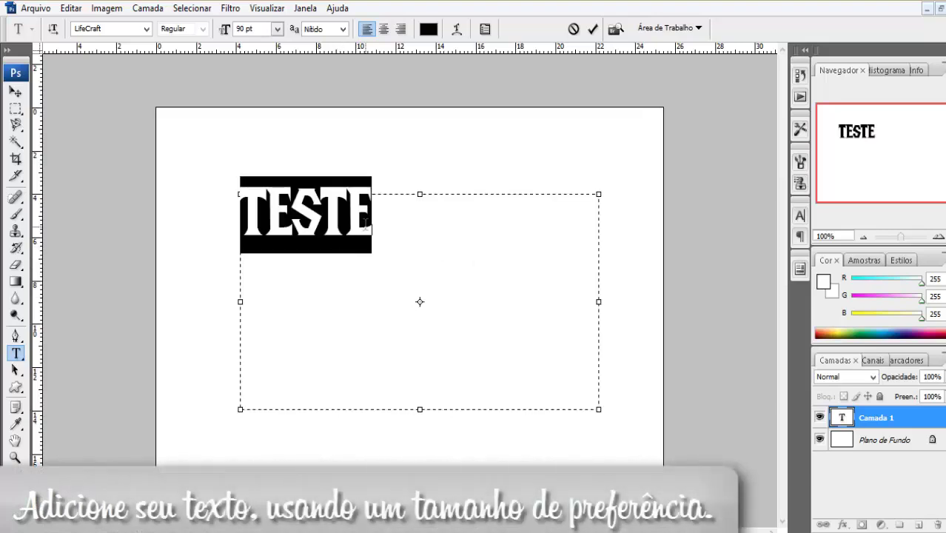
pyautogui.hotkey('alt', 'Right')
pyautogui.hotkey('alt', 'Right')
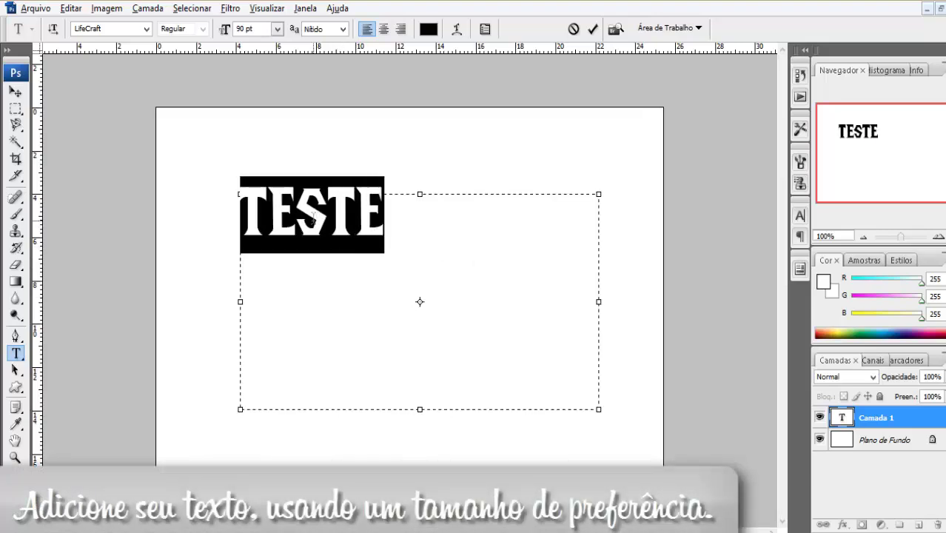
pyautogui.hotkey('alt', 'Right')
pyautogui.hotkey('alt', 'Right')
pyautogui.hotkey('alt', 'Right')
pyautogui.hotkey('alt', 'Right')
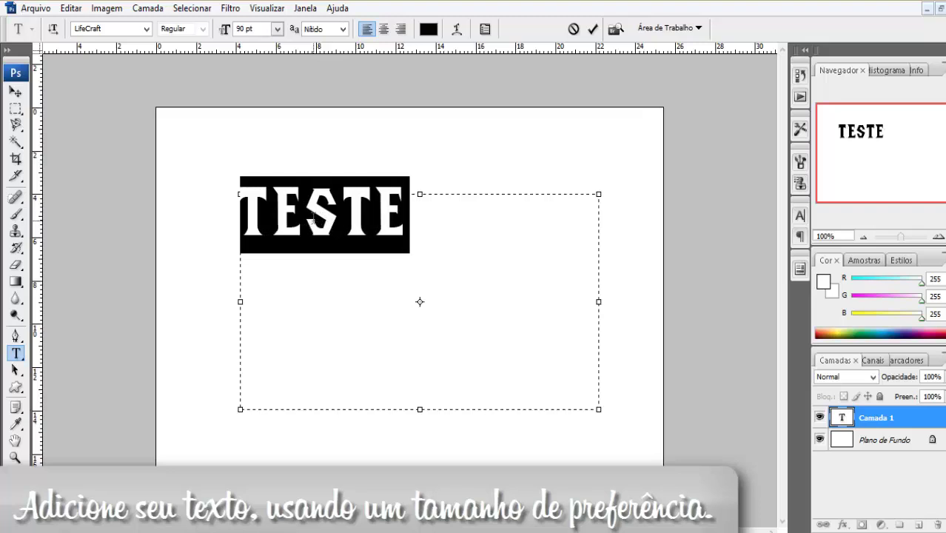
# - Set TESTE to 200 pt, fit it on one line, and centre it on the canvas
pyautogui.click(277, 29)
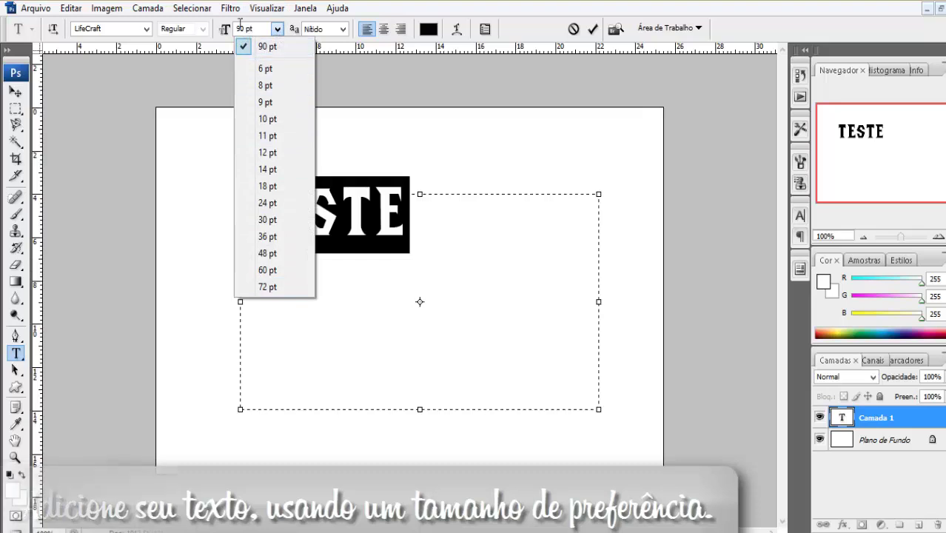
pyautogui.click(255, 47)
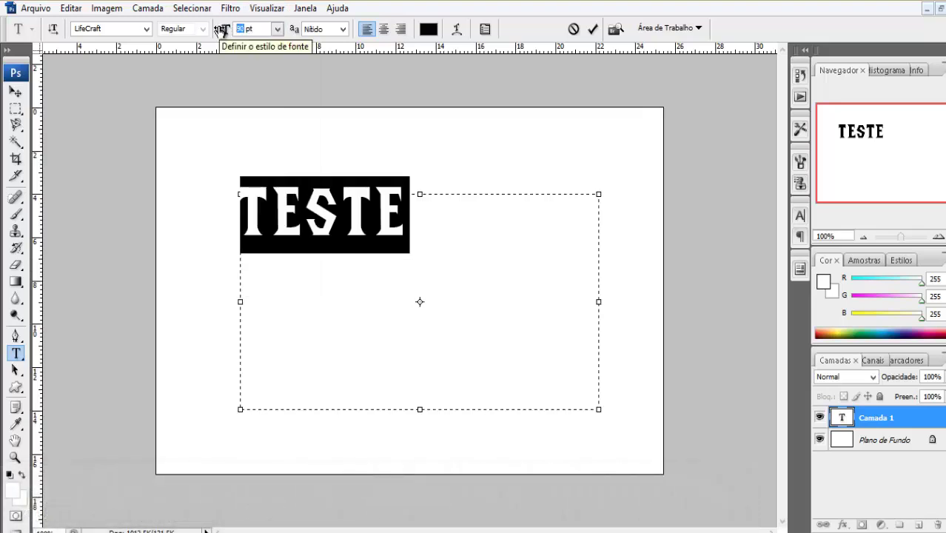
pyautogui.write('200')
pyautogui.press('Return')
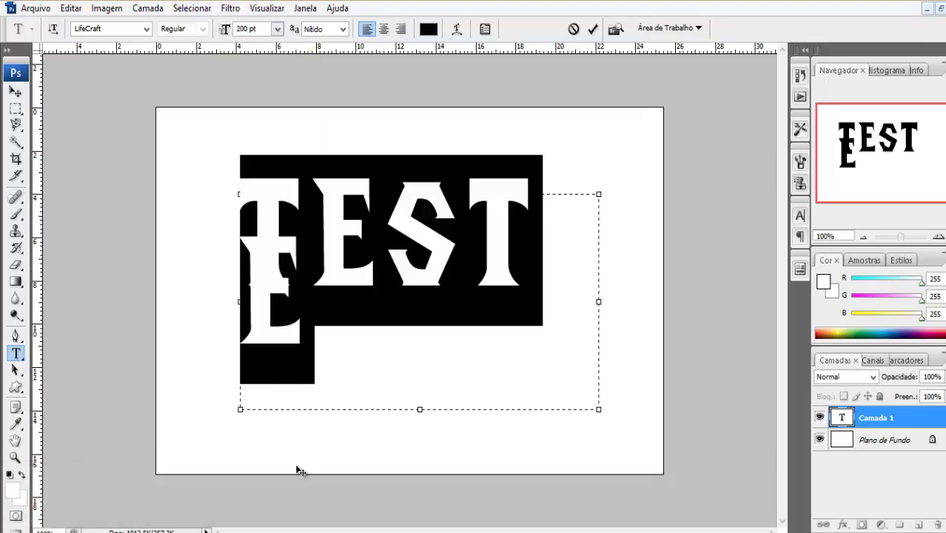
pyautogui.moveTo(240, 411); pyautogui.dragTo(155, 453)
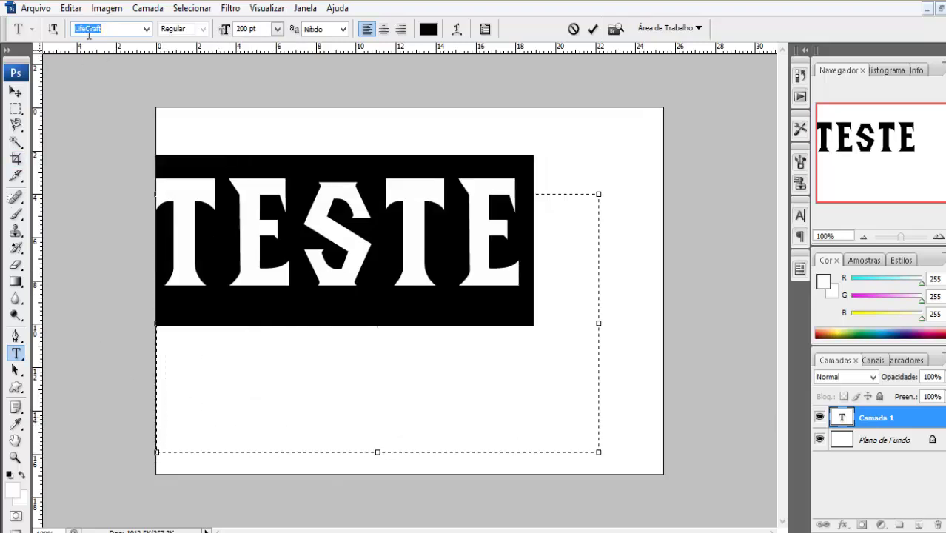
pyautogui.click(15, 93)
pyautogui.moveTo(402, 253)
pyautogui.mouseDown()
pyautogui.moveTo(457, 326)
pyautogui.moveTo(467, 323)
pyautogui.mouseUp()
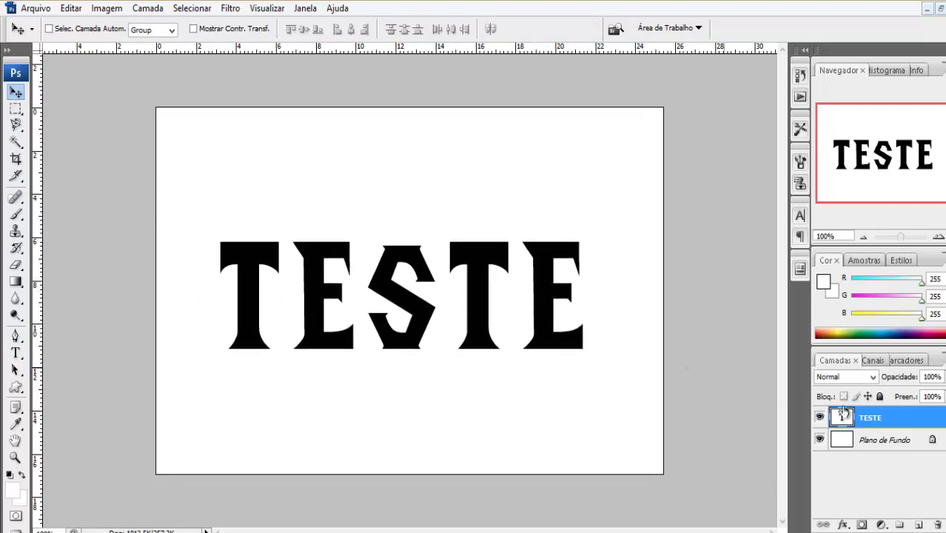
# - Give the TESTE layer a dark red a80202 Color Overlay
pyautogui.doubleClick(919, 420)
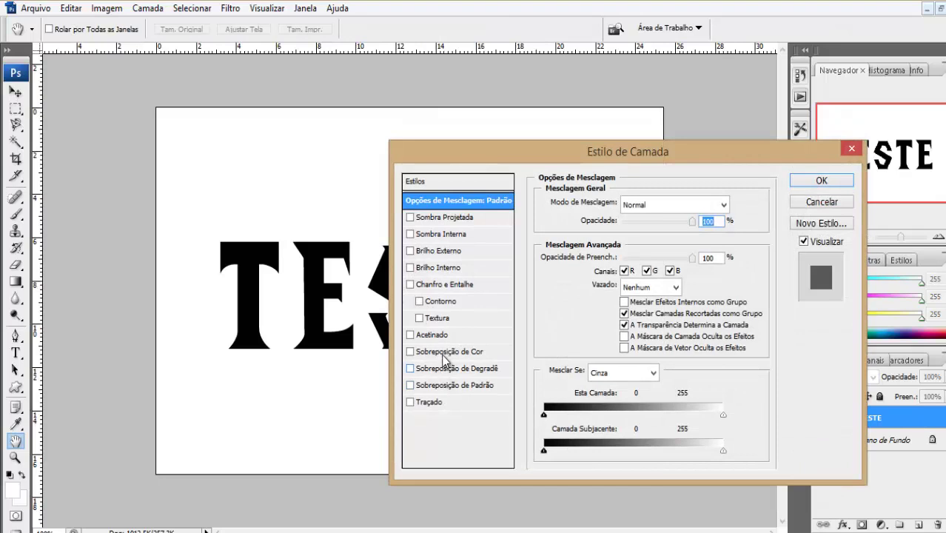
pyautogui.click(447, 351)
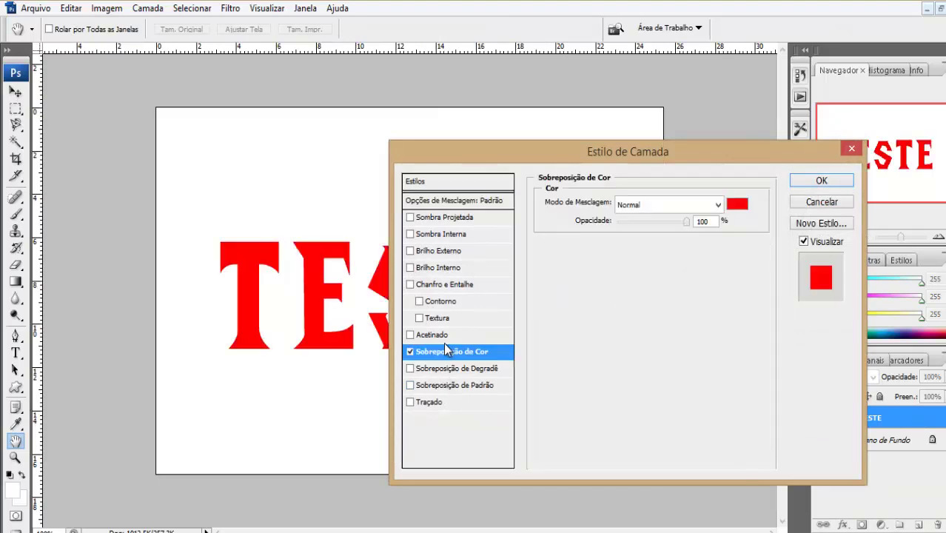
pyautogui.click(736, 205)
pyautogui.click(784, 261)
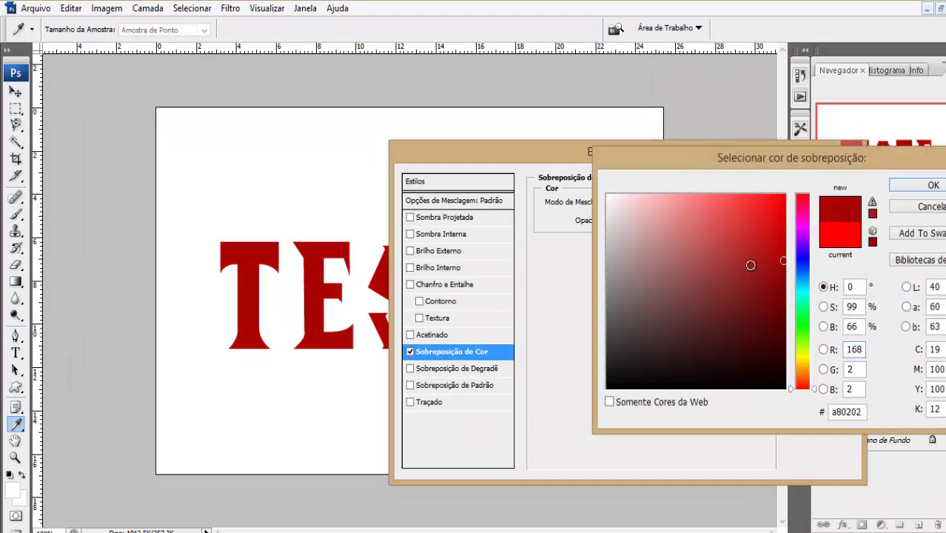
pyautogui.press('Return')
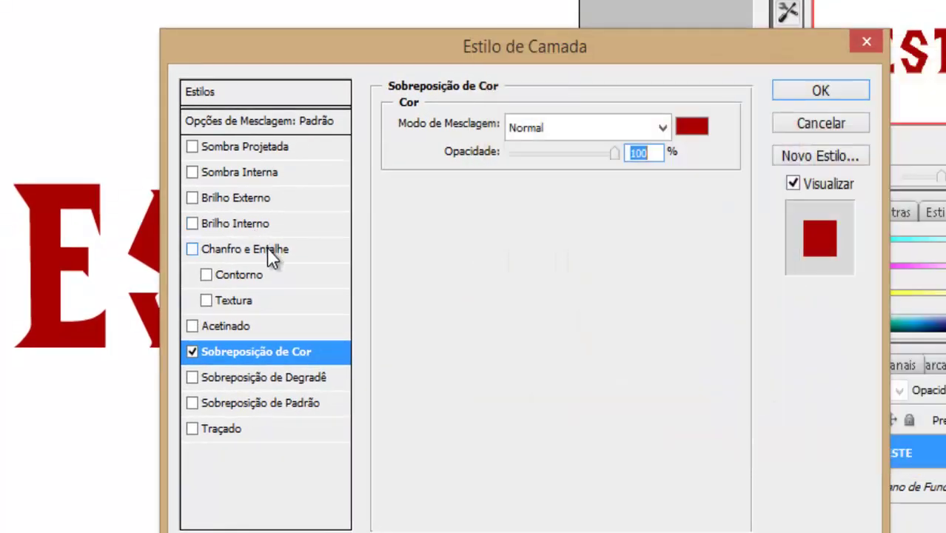
# - Add a smooth inner bevel with 164% depth, 5 px size and 0 soften, and apply it
pyautogui.click(268, 250)
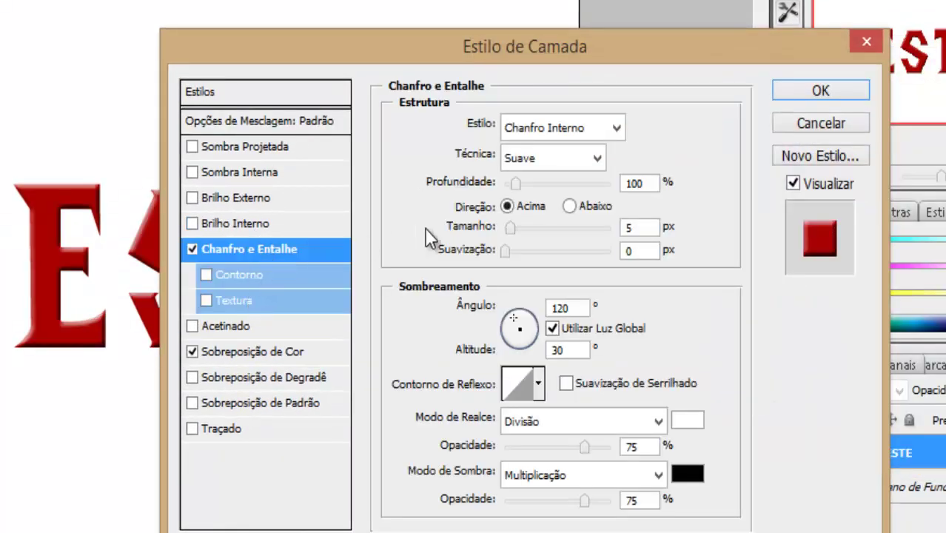
pyautogui.click(504, 251)
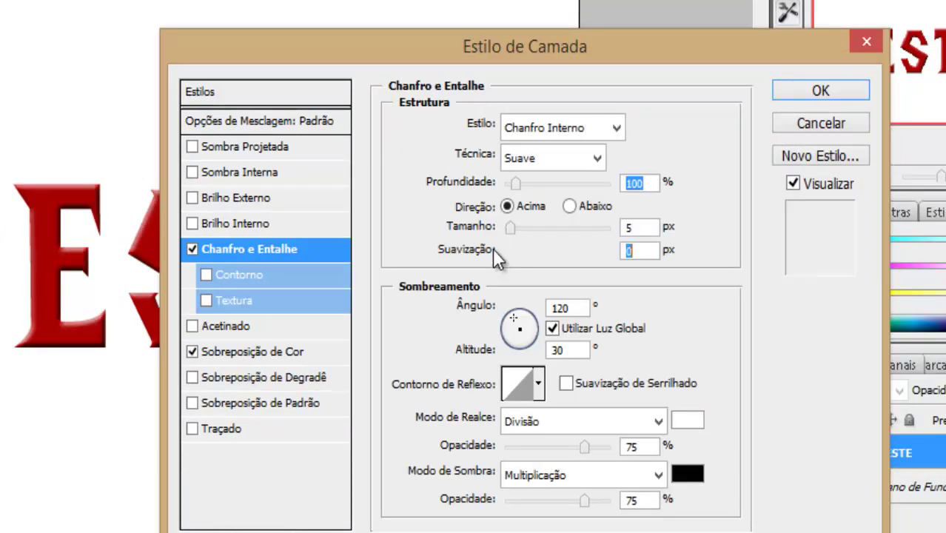
pyautogui.moveTo(506, 226)
pyautogui.mouseDown()
pyautogui.moveTo(537, 226)
pyautogui.moveTo(494, 228)
pyautogui.moveTo(511, 228)
pyautogui.mouseUp()
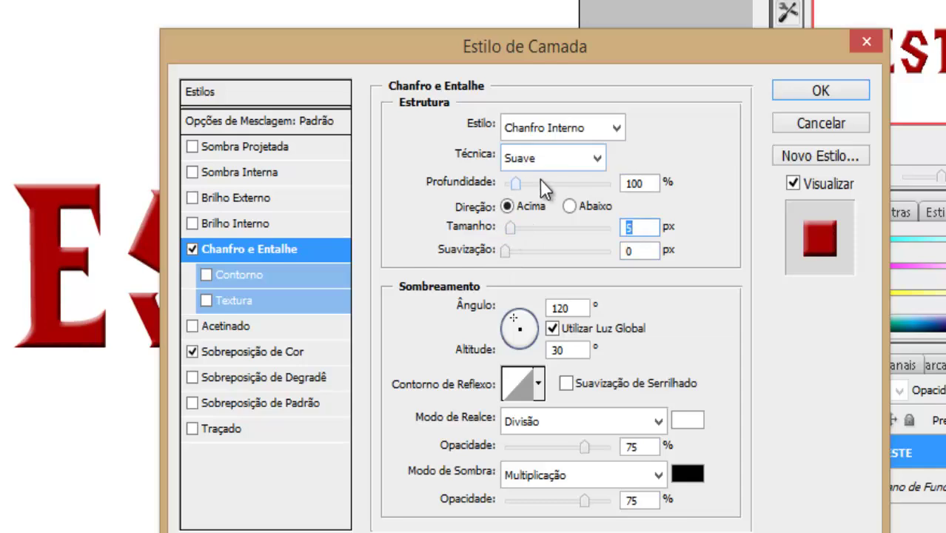
pyautogui.moveTo(539, 183)
pyautogui.mouseDown()
pyautogui.moveTo(548, 185)
pyautogui.moveTo(521, 187)
pyautogui.mouseUp()
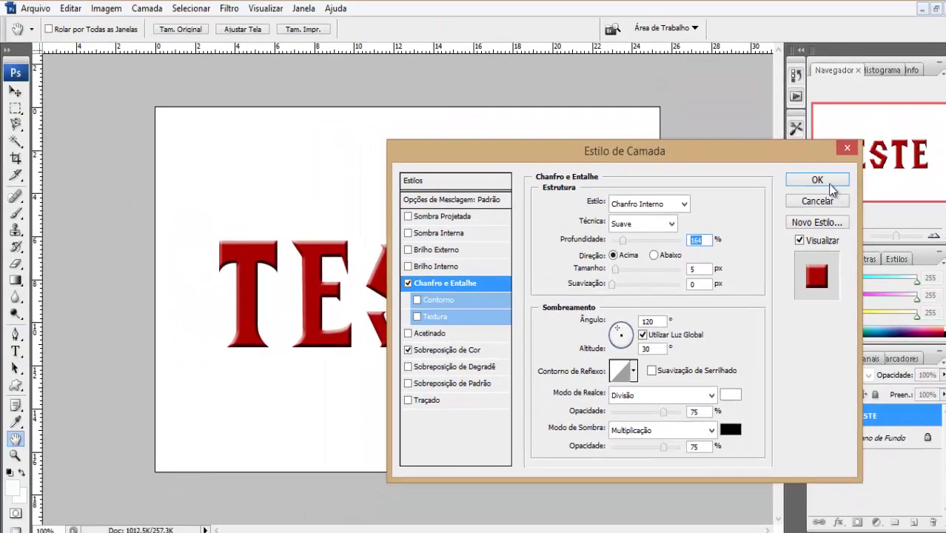
pyautogui.click(816, 180)
pyautogui.press('v')
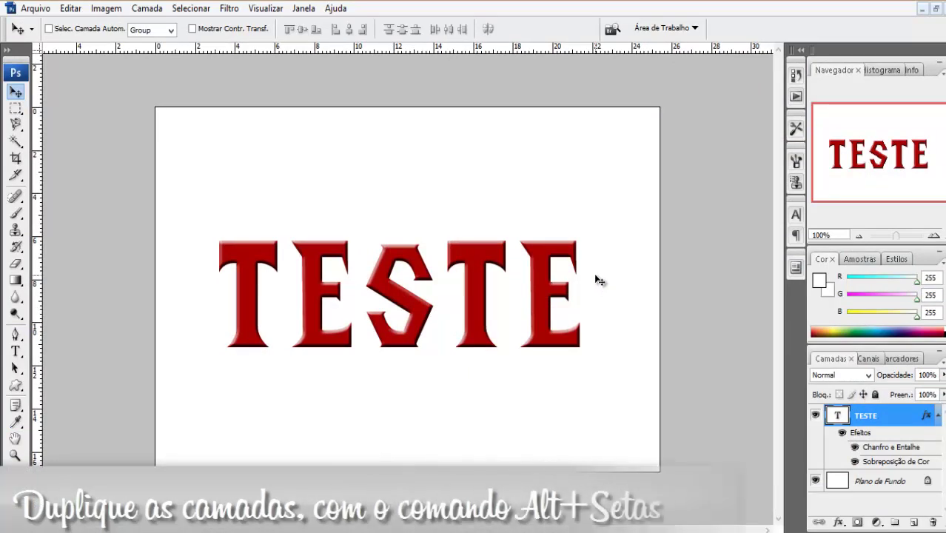
# - Duplicate TESTE repeatedly with Alt+Left and Alt+Down, nudging each copy, up to TESTE cópia 14
pyautogui.hotkey('alt', 'Left')
pyautogui.hotkey('alt', 'Down')
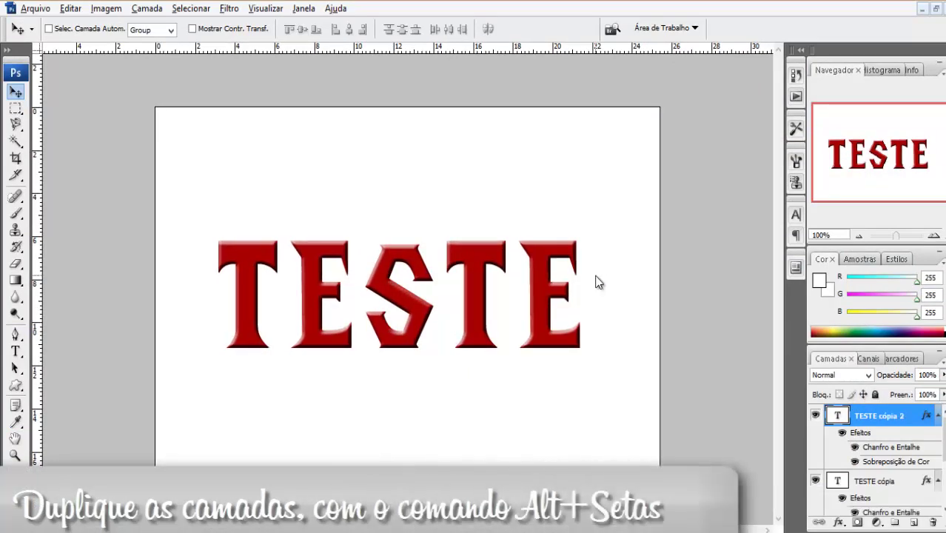
pyautogui.hotkey('alt', 'Left')
pyautogui.hotkey('alt', 'Down')
pyautogui.hotkey('alt', 'Left')
pyautogui.hotkey('alt', 'Down')
pyautogui.hotkey('alt', 'Left')
pyautogui.hotkey('alt', 'Down')
pyautogui.hotkey('alt', 'Left')
pyautogui.hotkey('alt', 'Down')
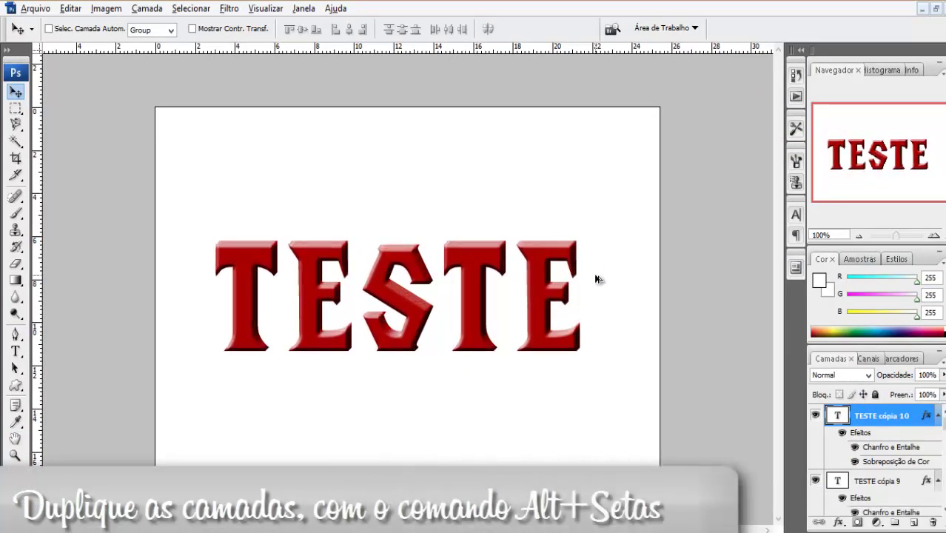
pyautogui.hotkey('alt', 'Left')
pyautogui.hotkey('alt', 'Down')
pyautogui.hotkey('alt', 'Left')
pyautogui.hotkey('alt', 'Down')
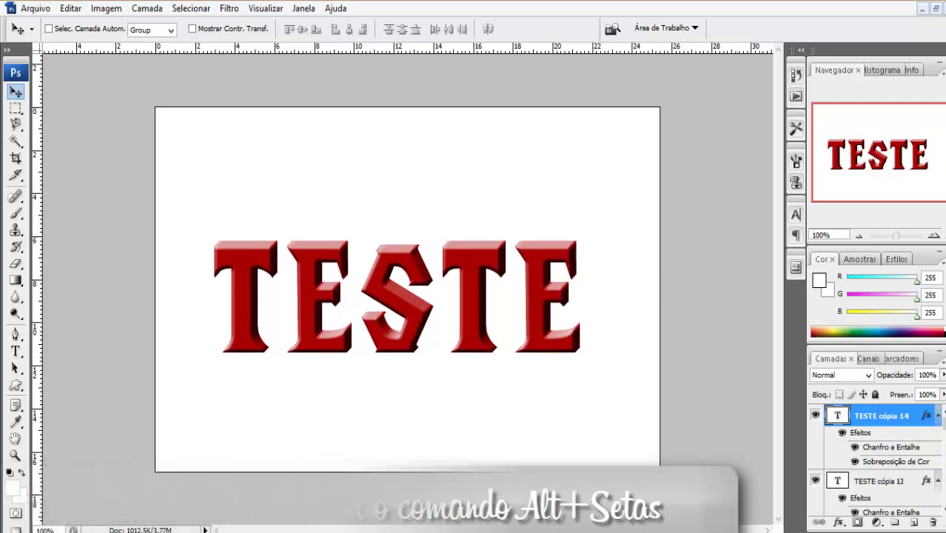
# - On TESTE cópia 14, turn off the bevel and set the Color Overlay to bright red e21616
pyautogui.doubleClick(914, 416)
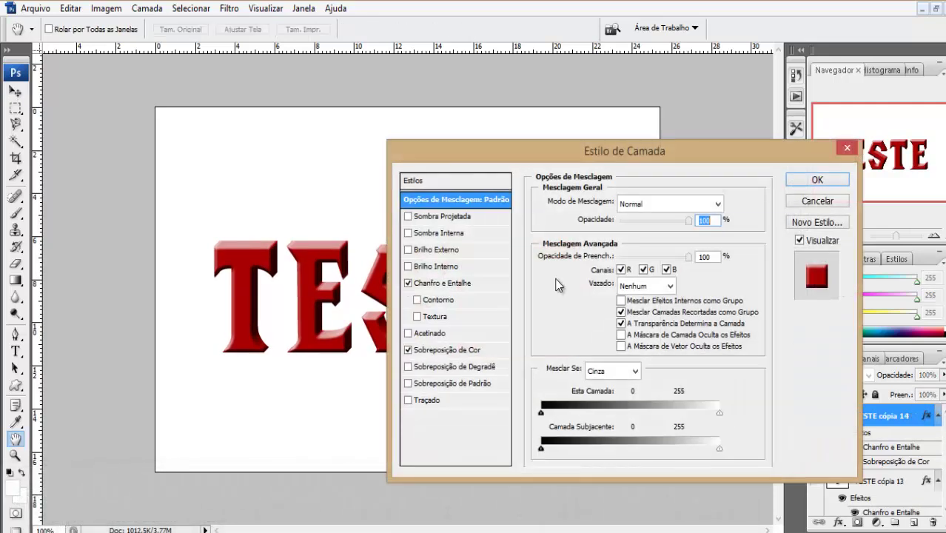
pyautogui.click(448, 349)
pyautogui.click(407, 284)
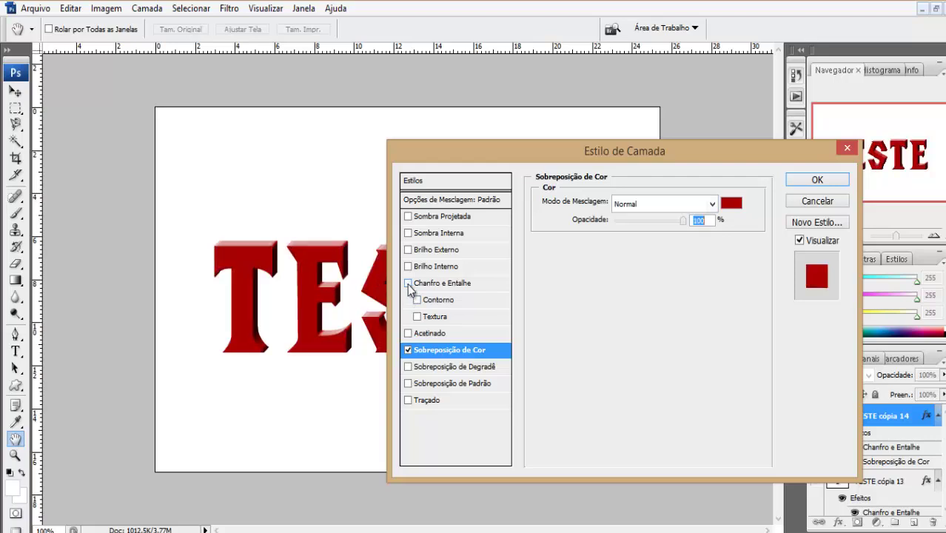
pyautogui.click(731, 203)
pyautogui.moveTo(634, 305); pyautogui.dragTo(683, 304)
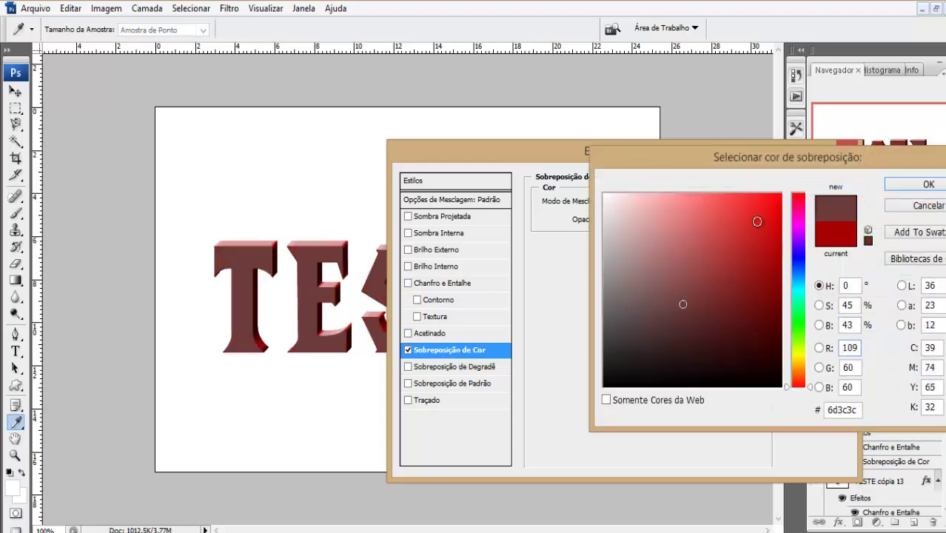
pyautogui.moveTo(757, 221); pyautogui.dragTo(775, 200)
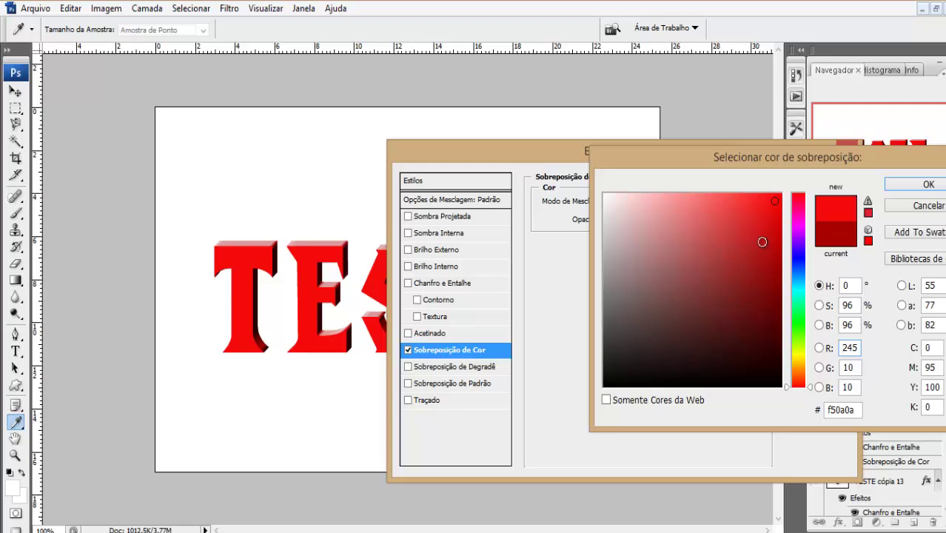
pyautogui.click(766, 223)
pyautogui.click(764, 216)
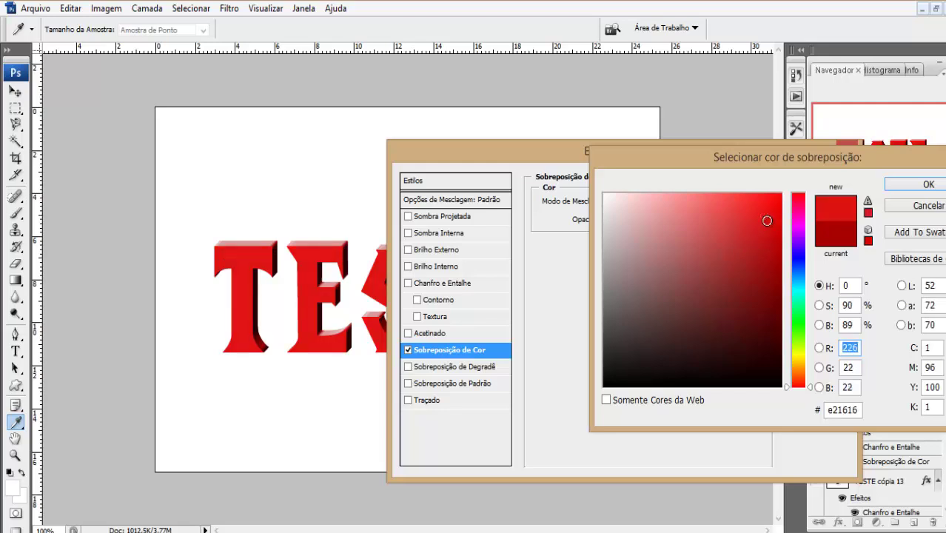
pyautogui.press('Return')
# - Add a dark red drop shadow at 63% opacity with 2 px distance and 3 px size
pyautogui.click(436, 398)
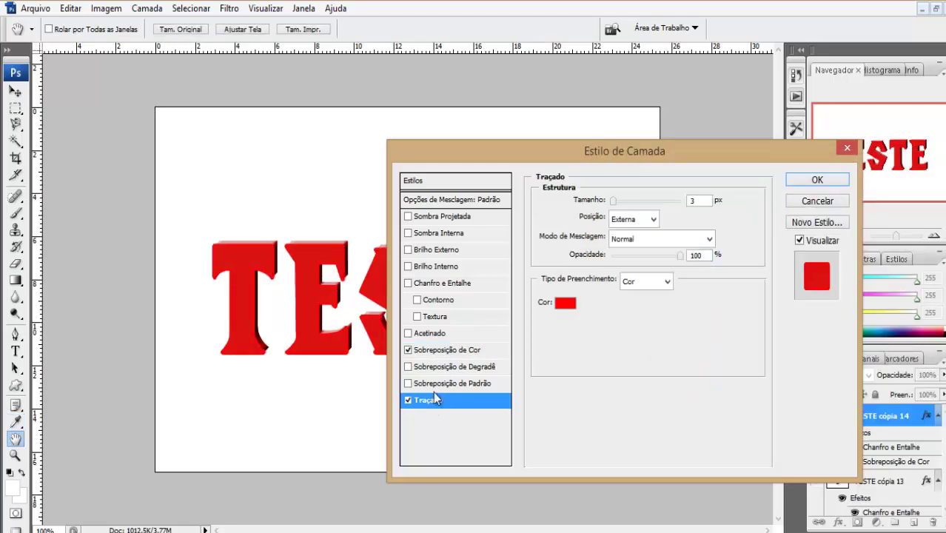
pyautogui.click(407, 400)
pyautogui.click(427, 216)
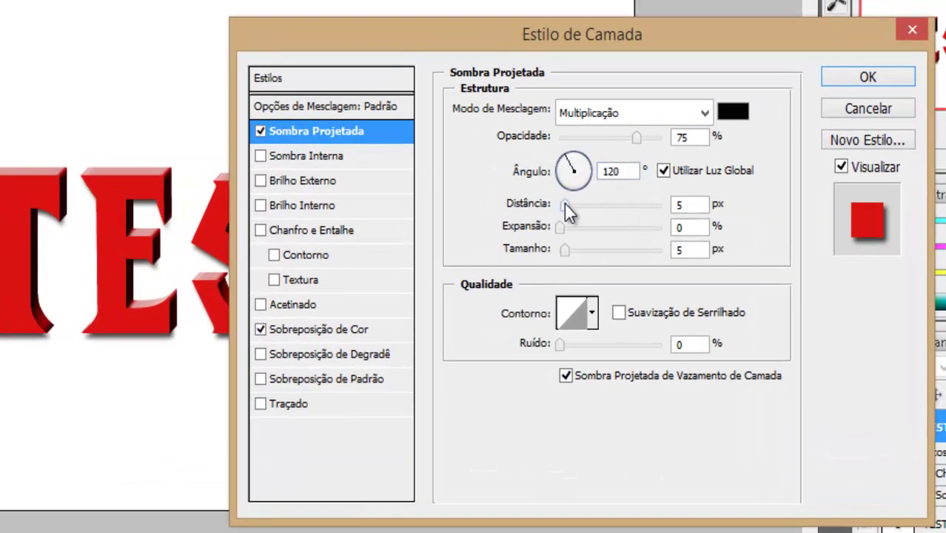
pyautogui.moveTo(564, 203); pyautogui.dragTo(554, 204)
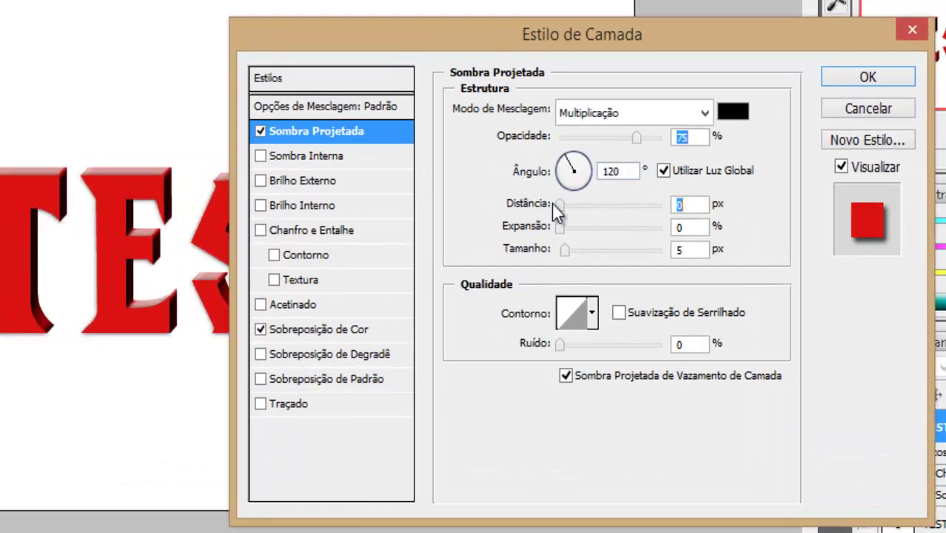
pyautogui.moveTo(633, 138)
pyautogui.mouseDown()
pyautogui.moveTo(598, 138)
pyautogui.moveTo(622, 137)
pyautogui.mouseUp()
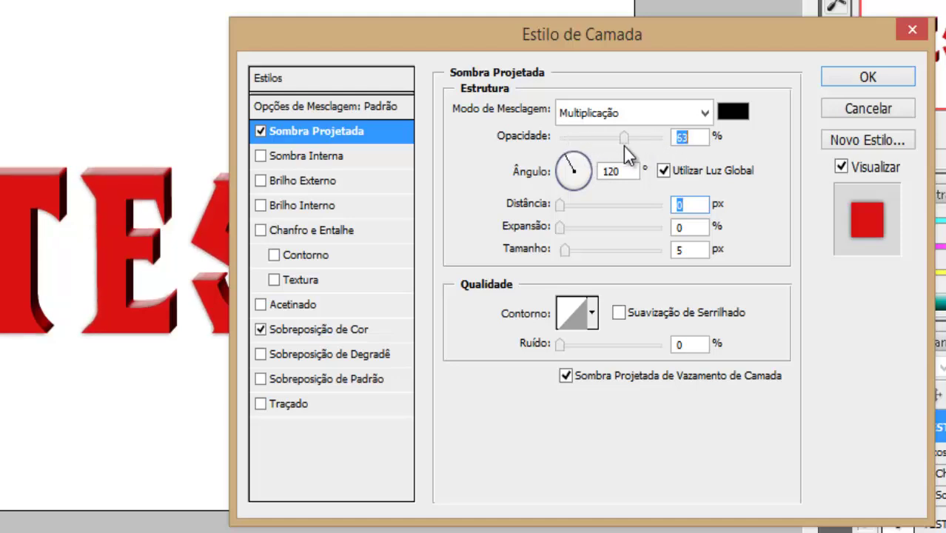
pyautogui.moveTo(559, 205)
pyautogui.mouseDown()
pyautogui.moveTo(584, 230)
pyautogui.moveTo(552, 228)
pyautogui.moveTo(592, 246)
pyautogui.moveTo(561, 246)
pyautogui.mouseUp()
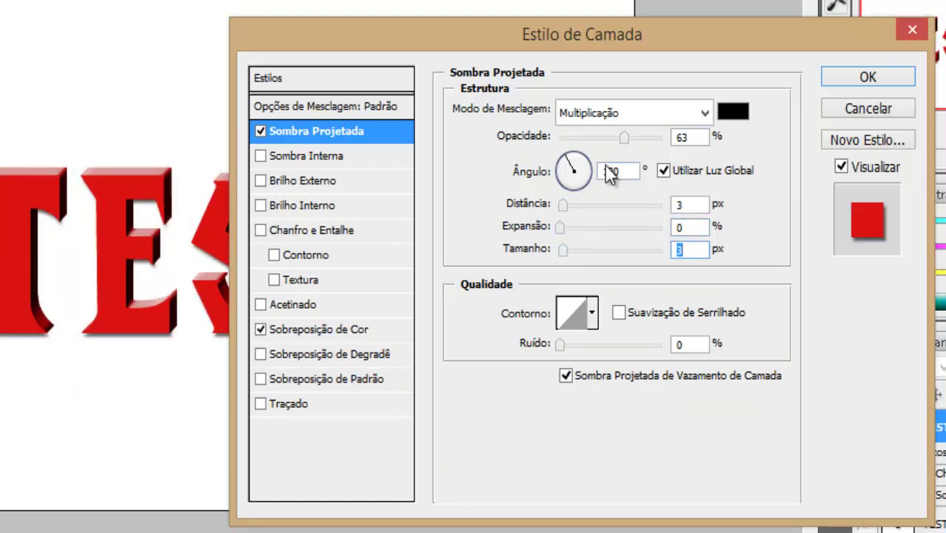
pyautogui.moveTo(563, 205); pyautogui.dragTo(561, 207)
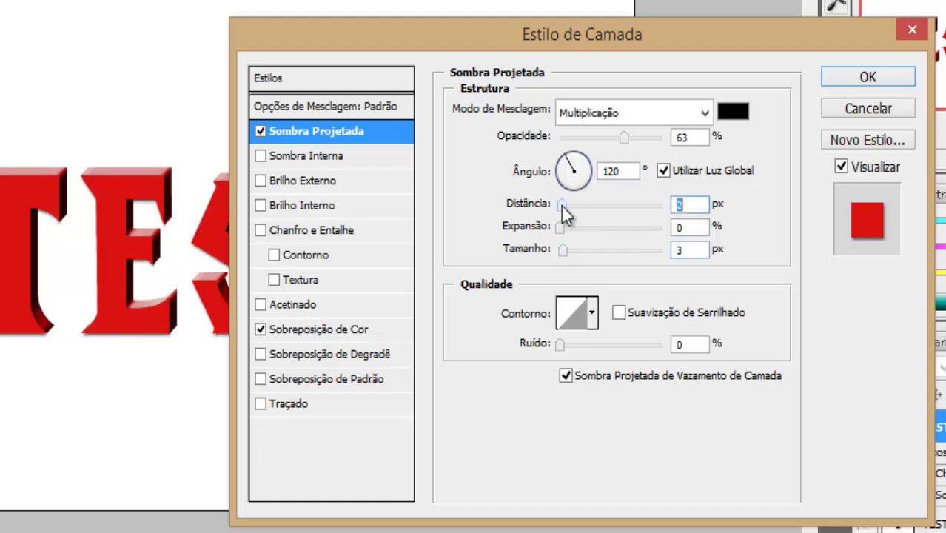
pyautogui.click(733, 111)
pyautogui.click(753, 185)
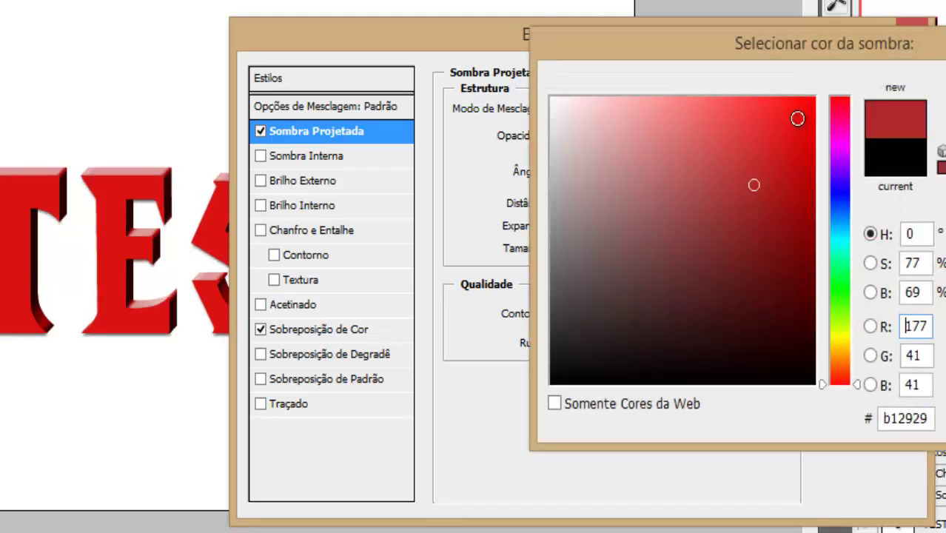
pyautogui.moveTo(797, 118)
pyautogui.mouseDown()
pyautogui.moveTo(751, 150)
pyautogui.moveTo(804, 160)
pyautogui.moveTo(782, 207)
pyautogui.moveTo(810, 214)
pyautogui.mouseUp()
pyautogui.press('Return')
pyautogui.press('Return')
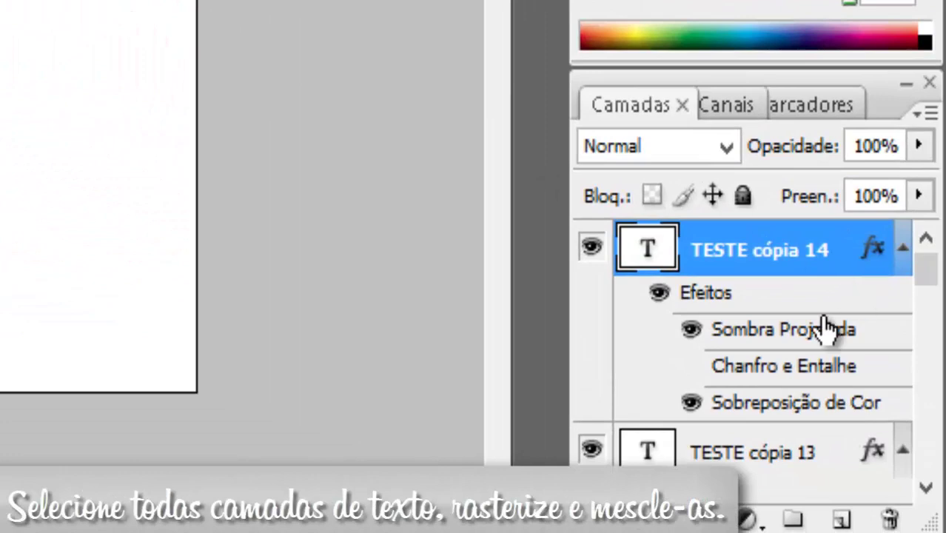
# - Select the TESTE copies down to the original layer, rasterize them and merge them
pyautogui.keyDown('shift'); pyautogui.click(766, 453); pyautogui.keyUp('shift')
pyautogui.scroll(-3, 751, 359)
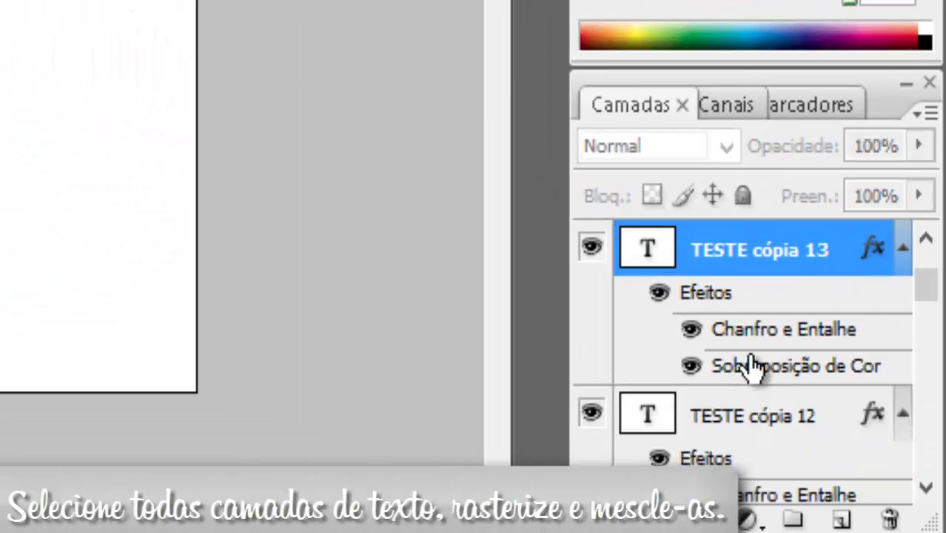
pyautogui.scroll(-5, 749, 359)
pyautogui.scroll(-5, 749, 358)
pyautogui.scroll(-3, 755, 370)
pyautogui.scroll(-5, 755, 374)
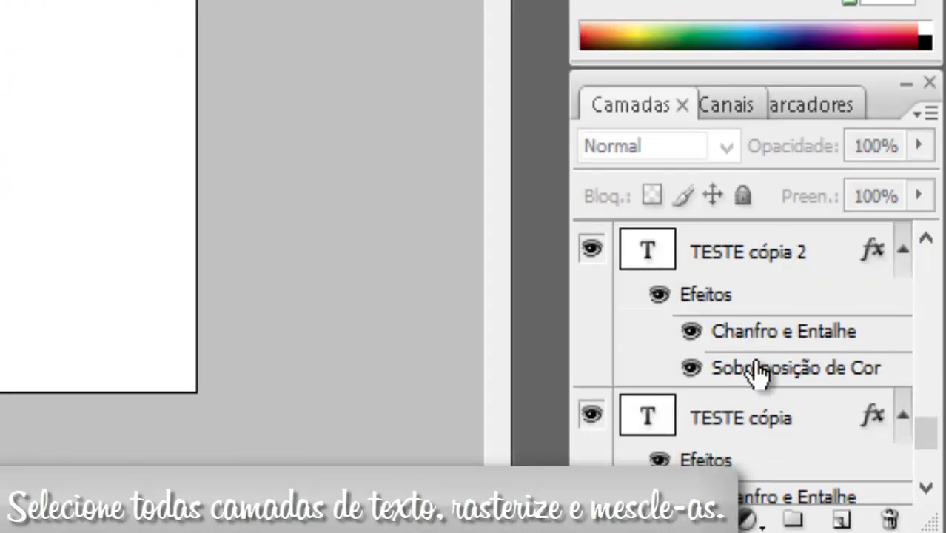
pyautogui.scroll(-5, 755, 374)
pyautogui.keyDown('shift'); pyautogui.click(847, 421); pyautogui.keyUp('shift')
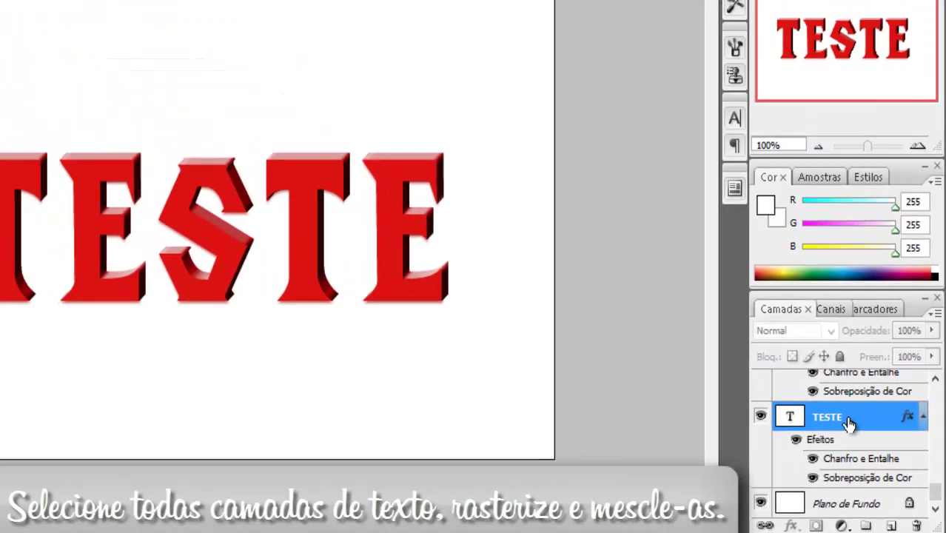
pyautogui.rightClick(848, 422)
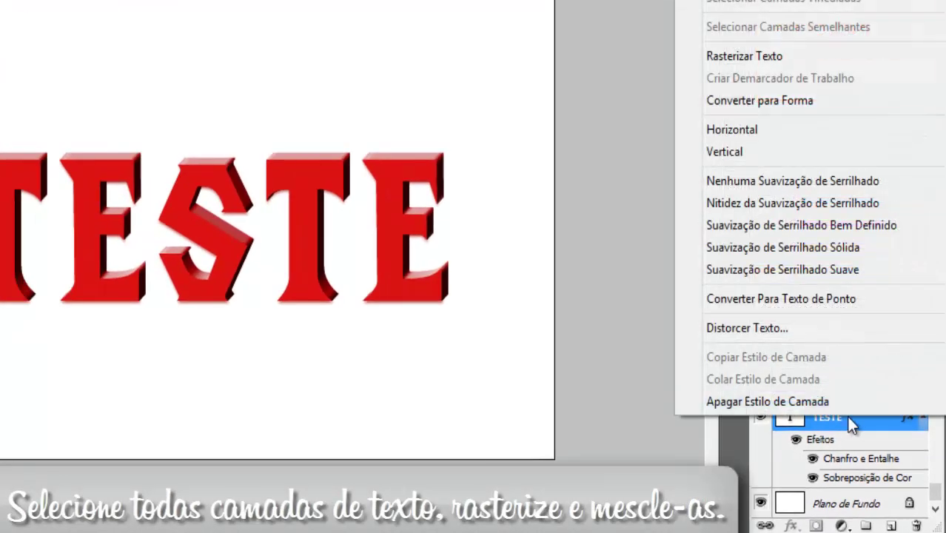
pyautogui.click(769, 79)
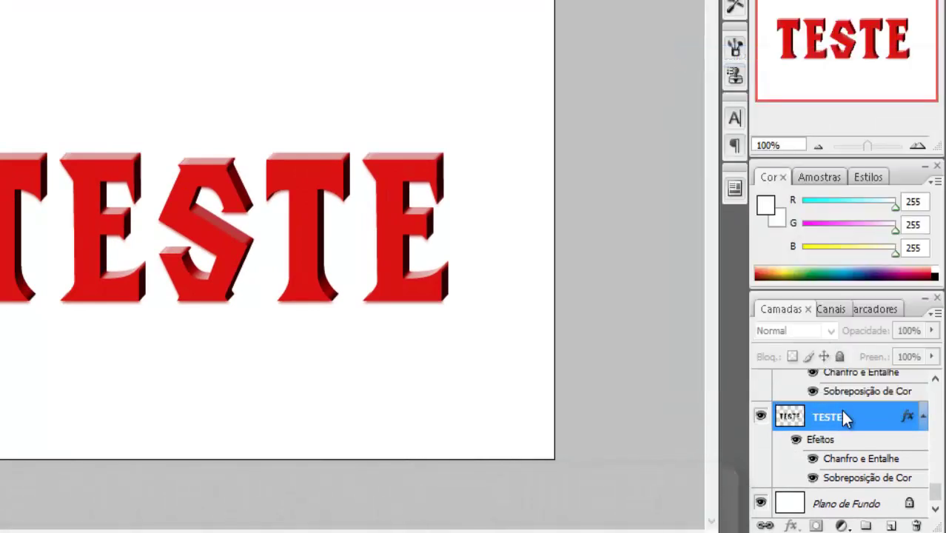
pyautogui.rightClick(841, 411)
pyautogui.click(793, 348)
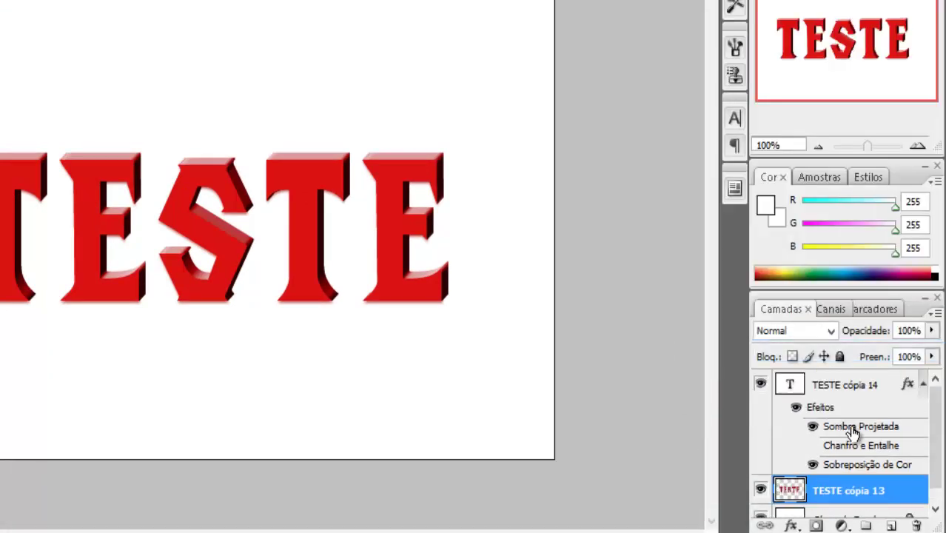
# - Rasterize the remaining TESTE text layer and merge everything into TESTE cópia 14
pyautogui.rightClick(859, 386)
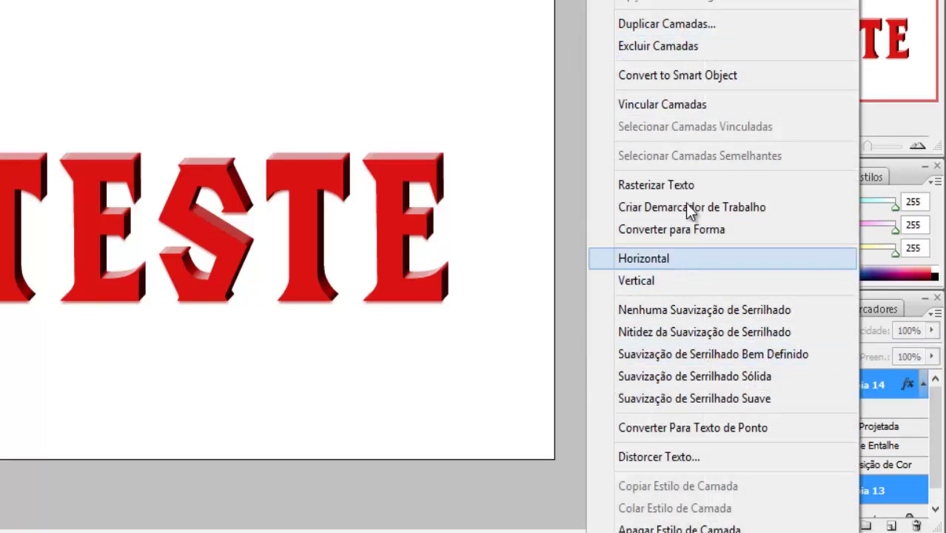
pyautogui.click(666, 185)
pyautogui.rightClick(844, 387)
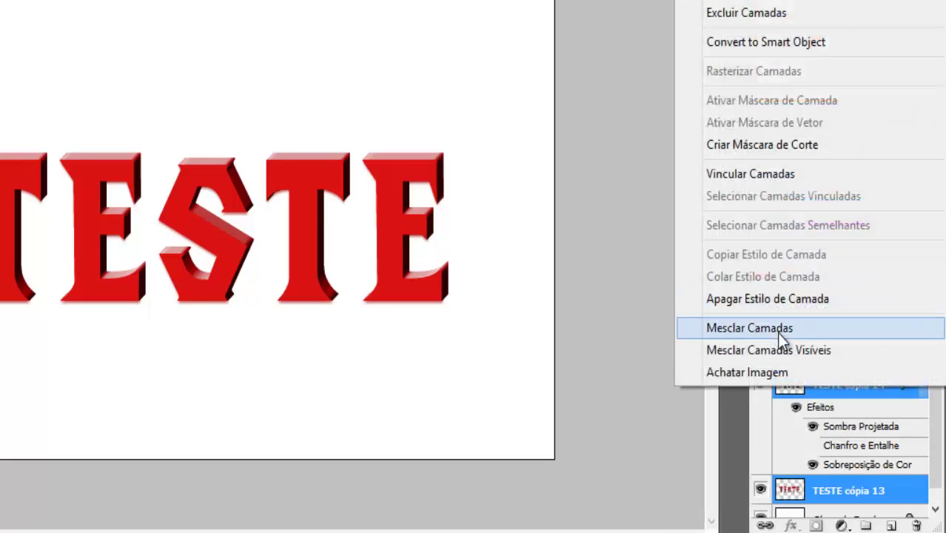
pyautogui.click(776, 330)
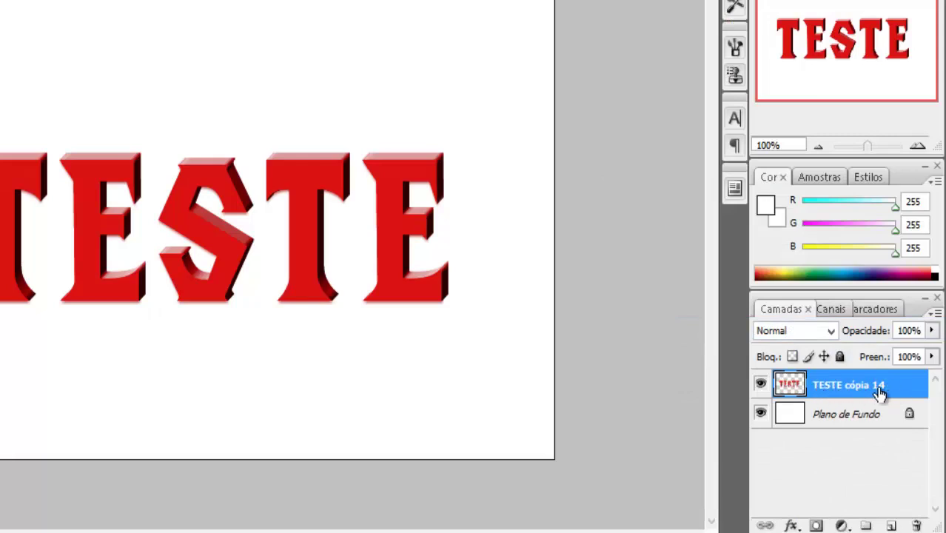
# - Enable a drop shadow on the merged TESTE cópia 14 layer with 0 distance, 3 px size and lower opacity
pyautogui.doubleClick(908, 393)
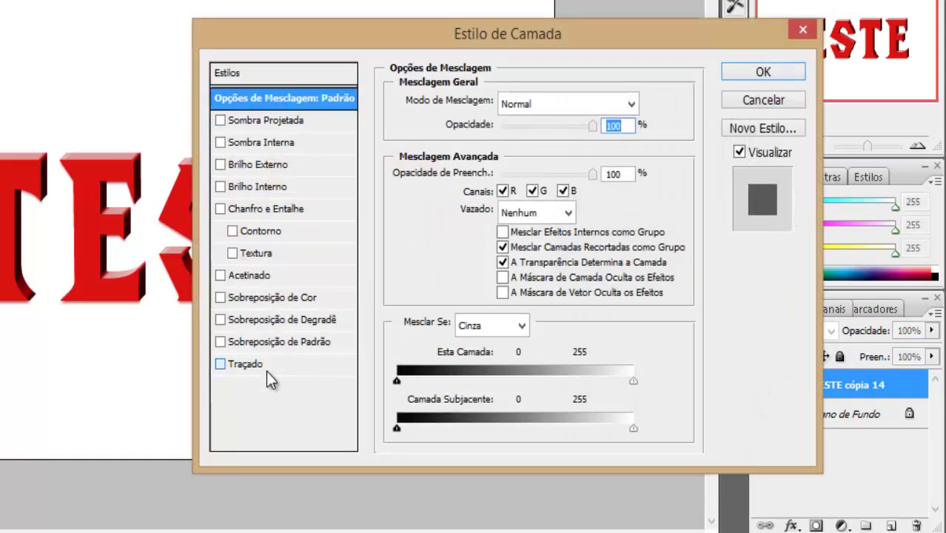
pyautogui.click(229, 368)
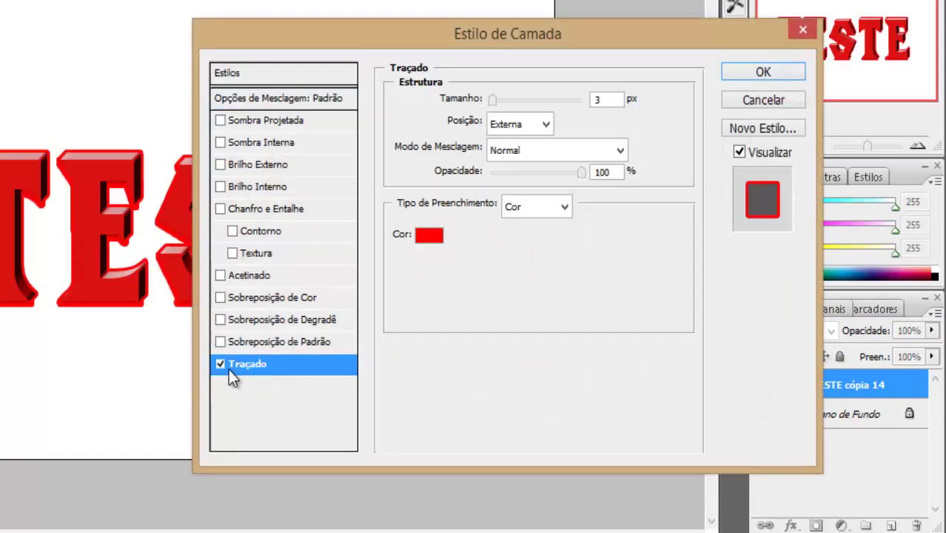
pyautogui.click(276, 118)
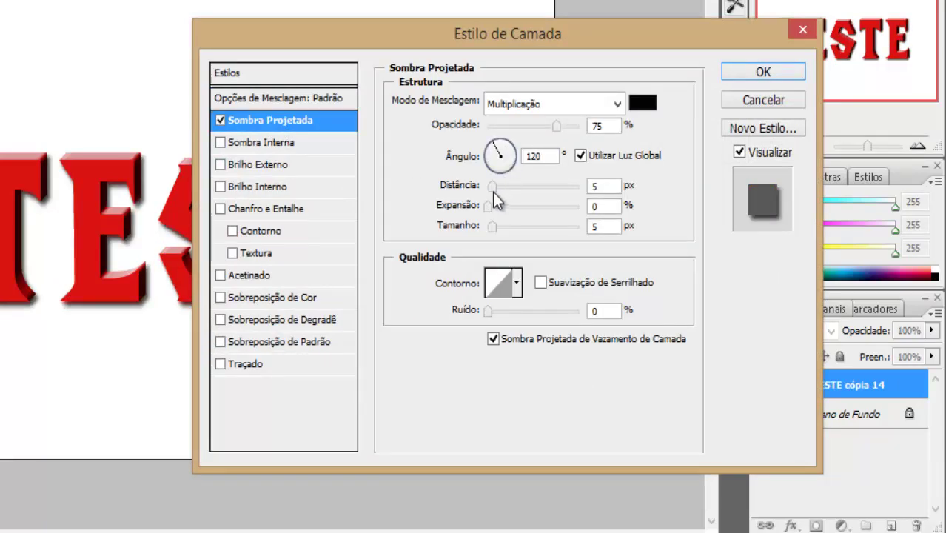
pyautogui.moveTo(493, 192); pyautogui.dragTo(476, 188)
pyautogui.moveTo(493, 229)
pyautogui.mouseDown()
pyautogui.moveTo(506, 232)
pyautogui.moveTo(489, 231)
pyautogui.mouseUp()
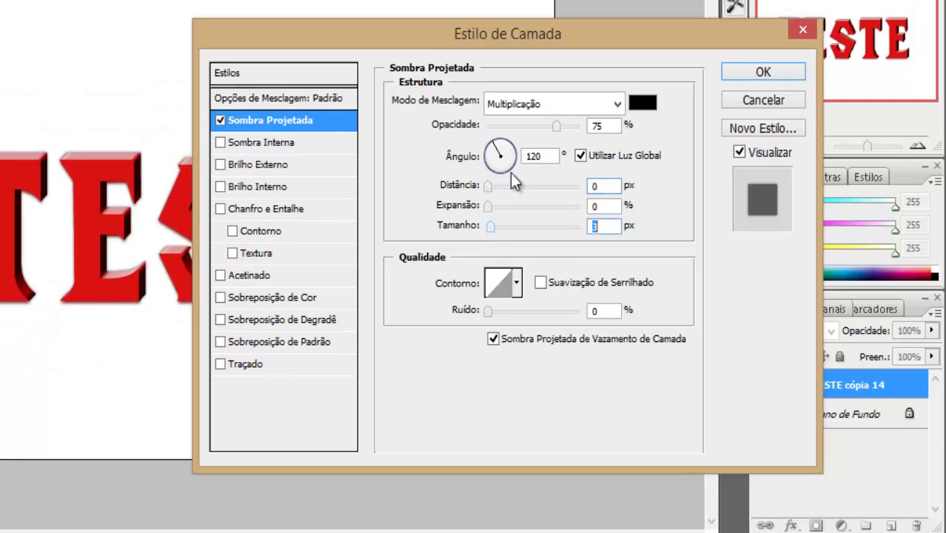
pyautogui.moveTo(556, 126); pyautogui.dragTo(532, 126)
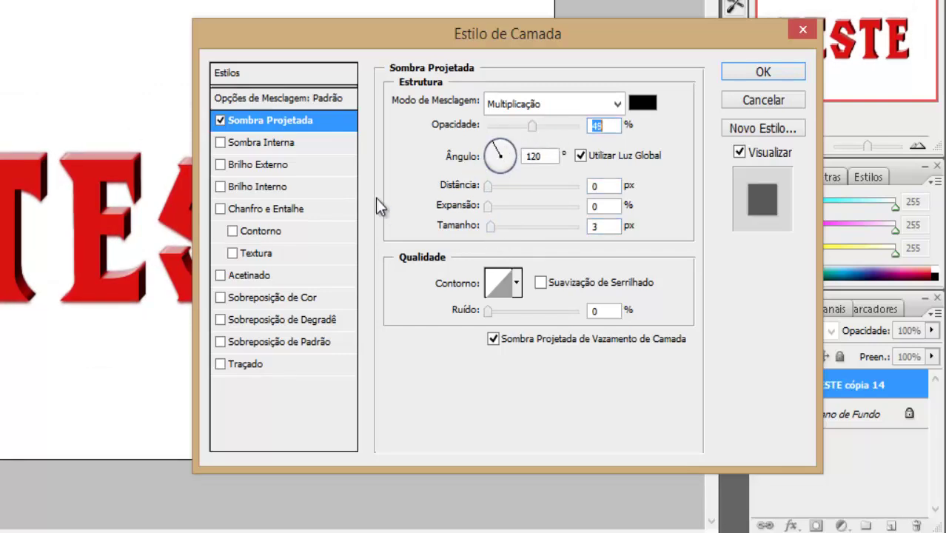
# - Enable Bevel and Emboss and give its shadow a dark red colour
pyautogui.click(261, 210)
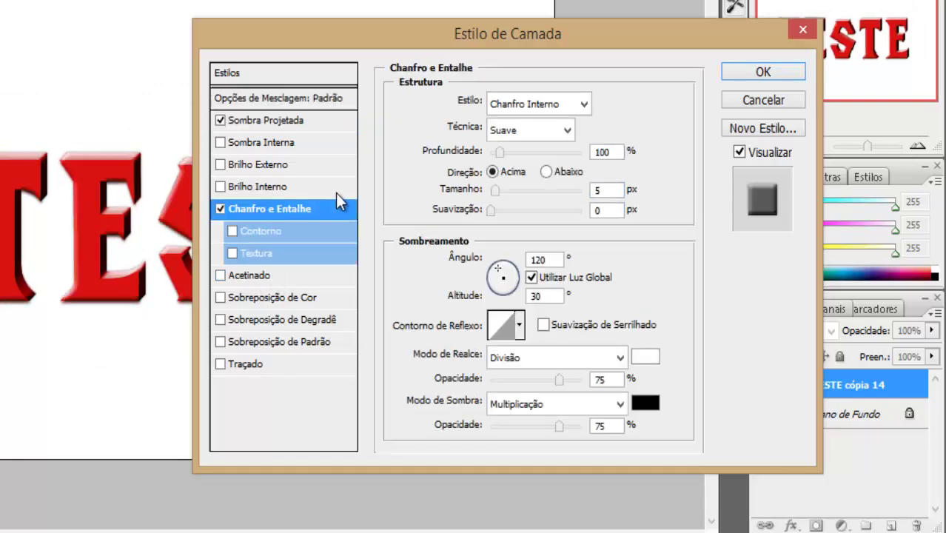
pyautogui.click(495, 194)
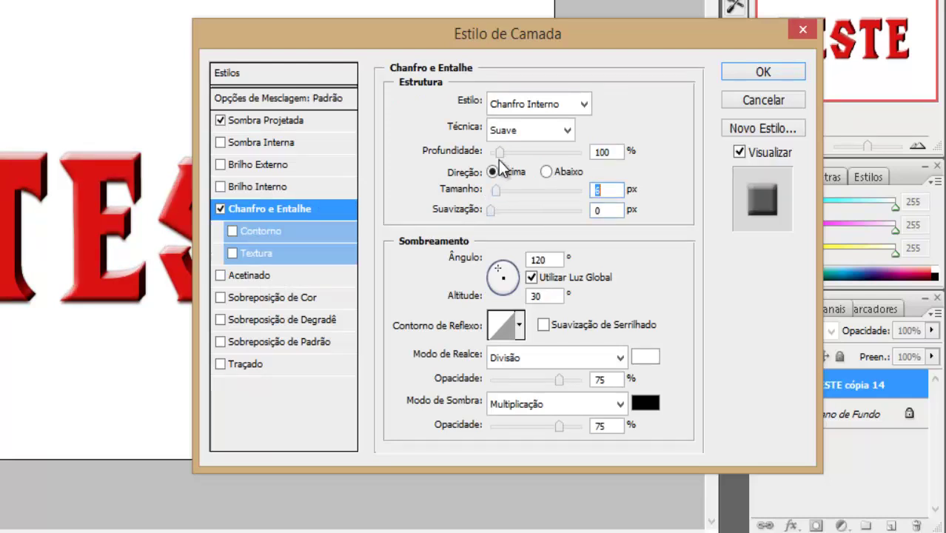
pyautogui.moveTo(500, 151); pyautogui.dragTo(493, 153)
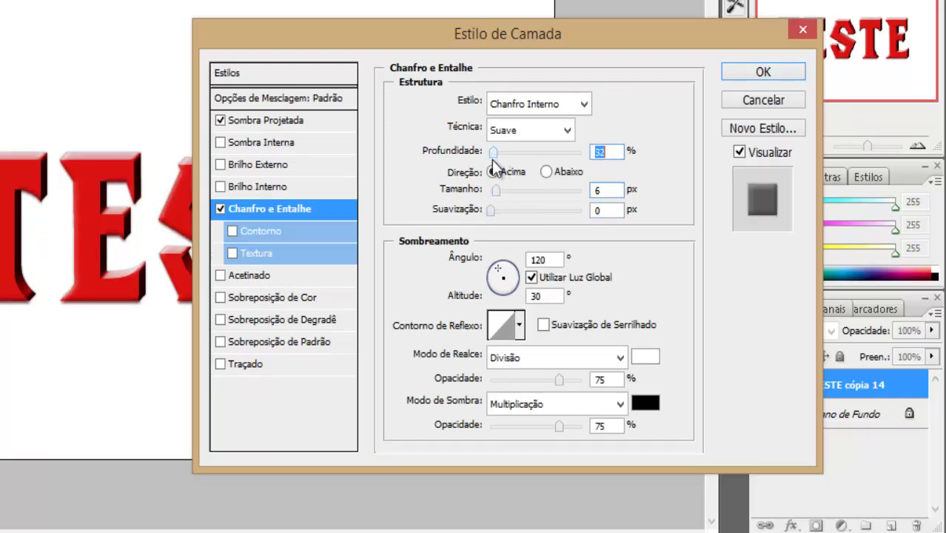
pyautogui.click(643, 403)
pyautogui.click(653, 216)
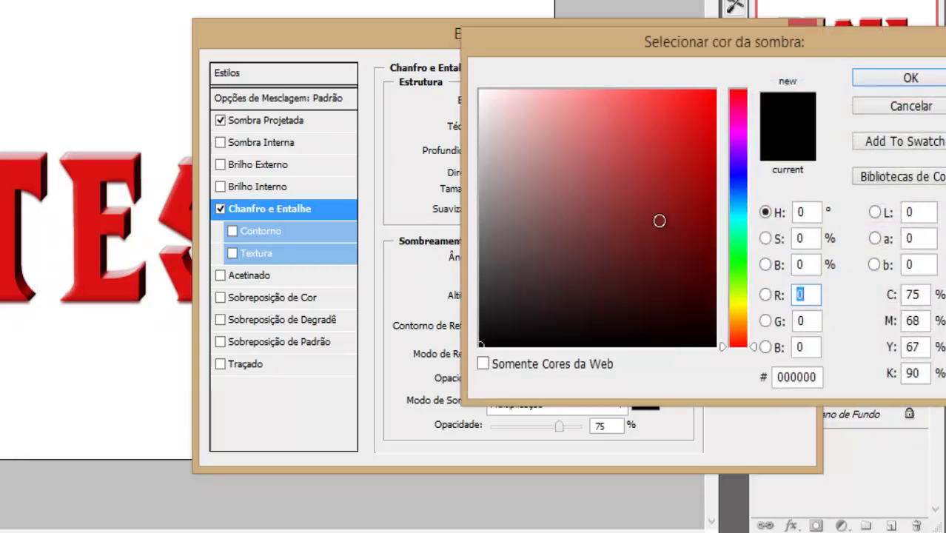
pyautogui.click(669, 223)
pyautogui.click(582, 283)
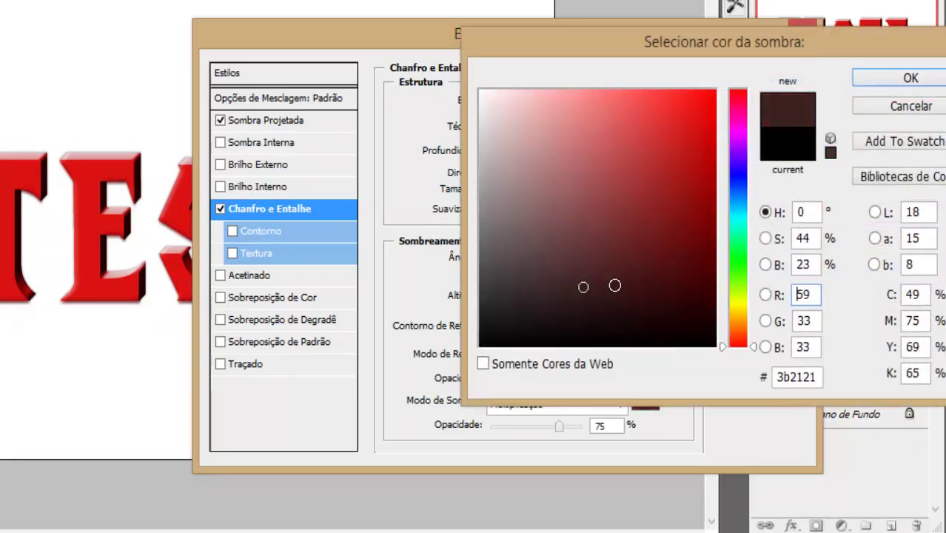
pyautogui.click(660, 259)
pyautogui.press('Return')
# - Set the bevel highlight colour to dark red at 93% opacity
pyautogui.click(645, 357)
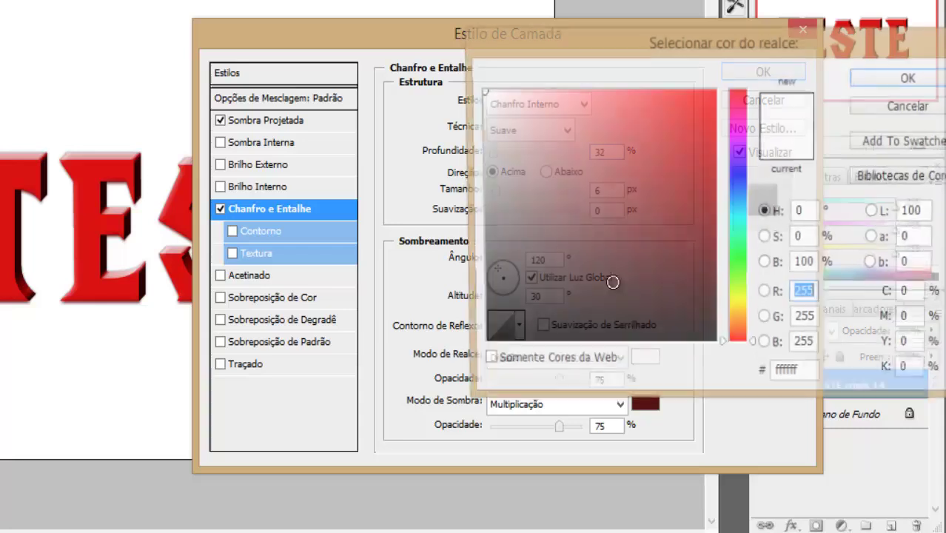
pyautogui.moveTo(563, 257)
pyautogui.mouseDown()
pyautogui.moveTo(507, 306)
pyautogui.moveTo(500, 325)
pyautogui.mouseUp()
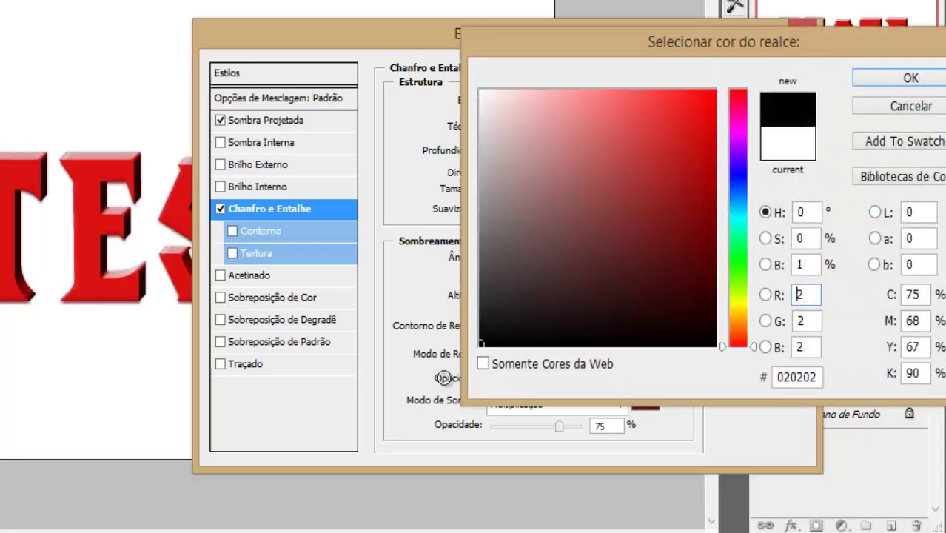
pyautogui.moveTo(629, 265); pyautogui.dragTo(724, 211)
pyautogui.press('Return')
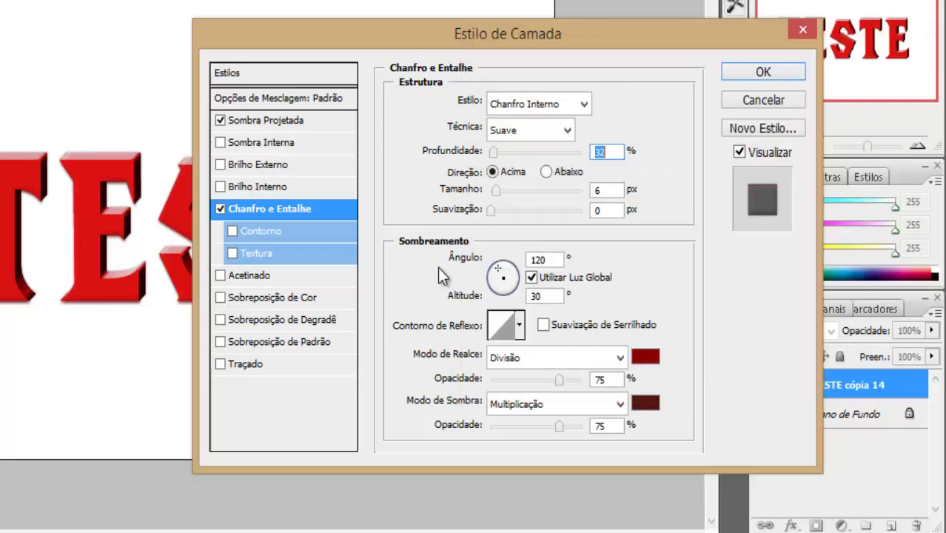
pyautogui.moveTo(572, 379); pyautogui.dragTo(538, 380)
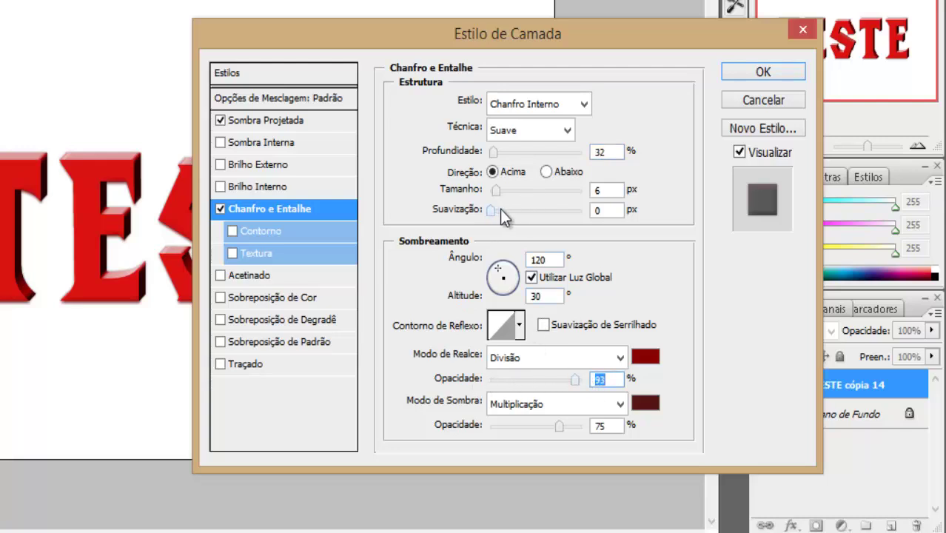
# - Set bevel soften 1 px, depth 72% and size 21 px, then apply the style
pyautogui.moveTo(499, 209)
pyautogui.mouseDown()
pyautogui.moveTo(531, 209)
pyautogui.moveTo(495, 208)
pyautogui.mouseUp()
pyautogui.moveTo(499, 150); pyautogui.dragTo(496, 152)
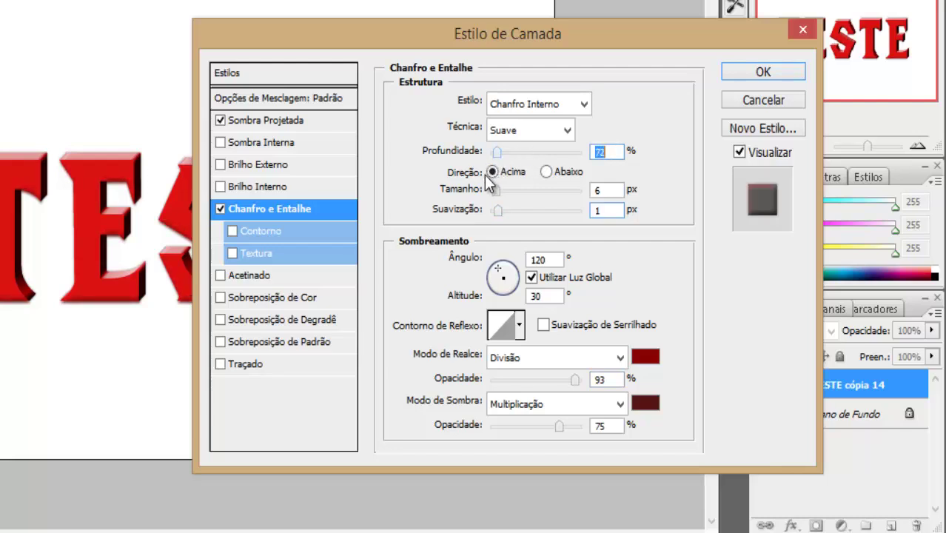
pyautogui.moveTo(497, 189)
pyautogui.mouseDown()
pyautogui.moveTo(506, 189)
pyautogui.moveTo(496, 189)
pyautogui.mouseUp()
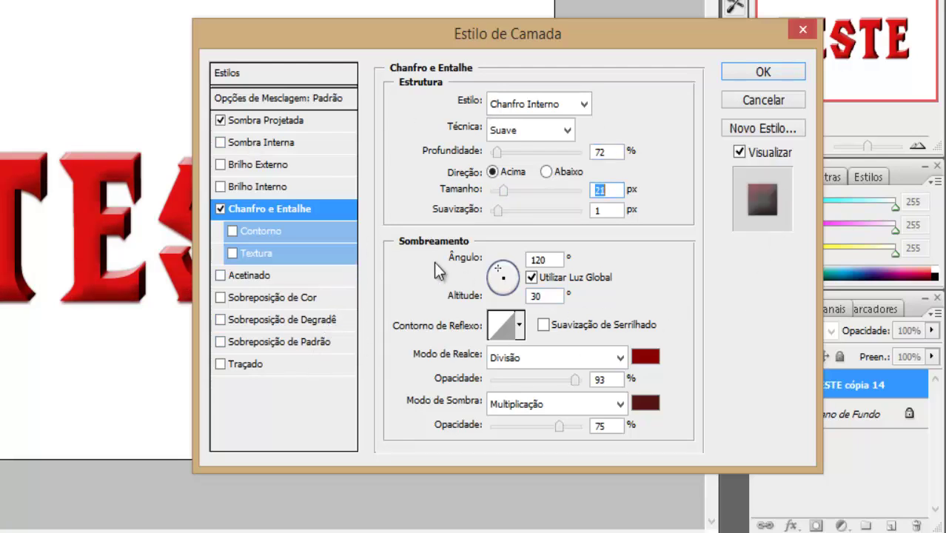
pyautogui.press('Return')
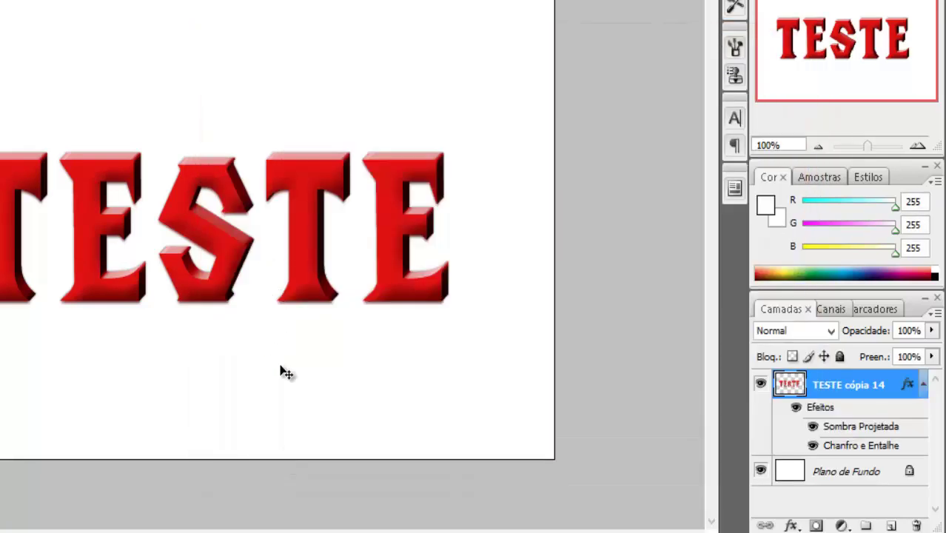